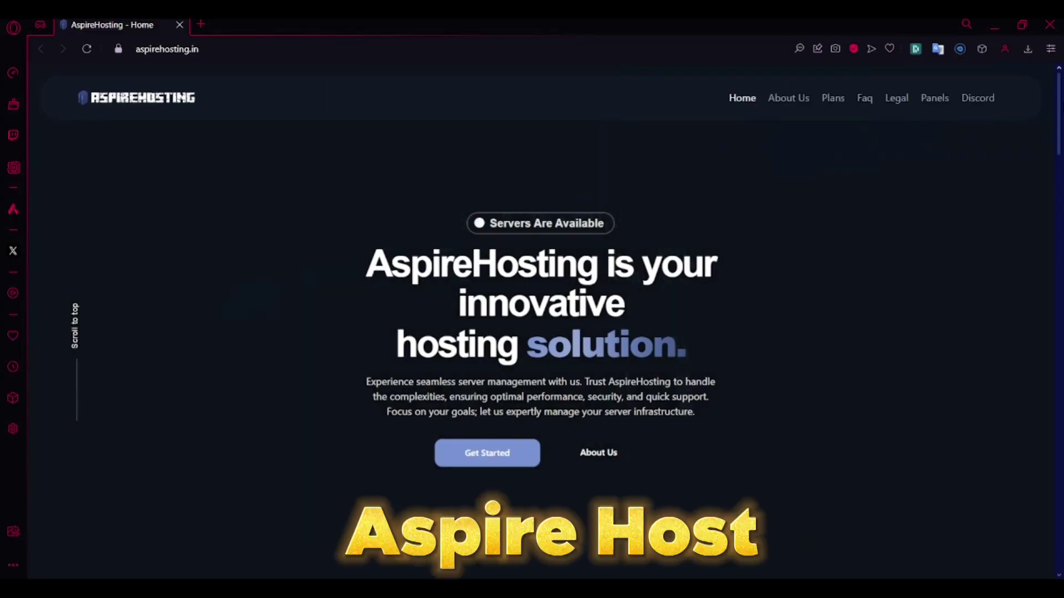
# - Review the hosting plans and apply the promo code "arrow" to the Premium Minecraft 3GB order in the cart
pyautogui.scroll(-10, 540, 314)
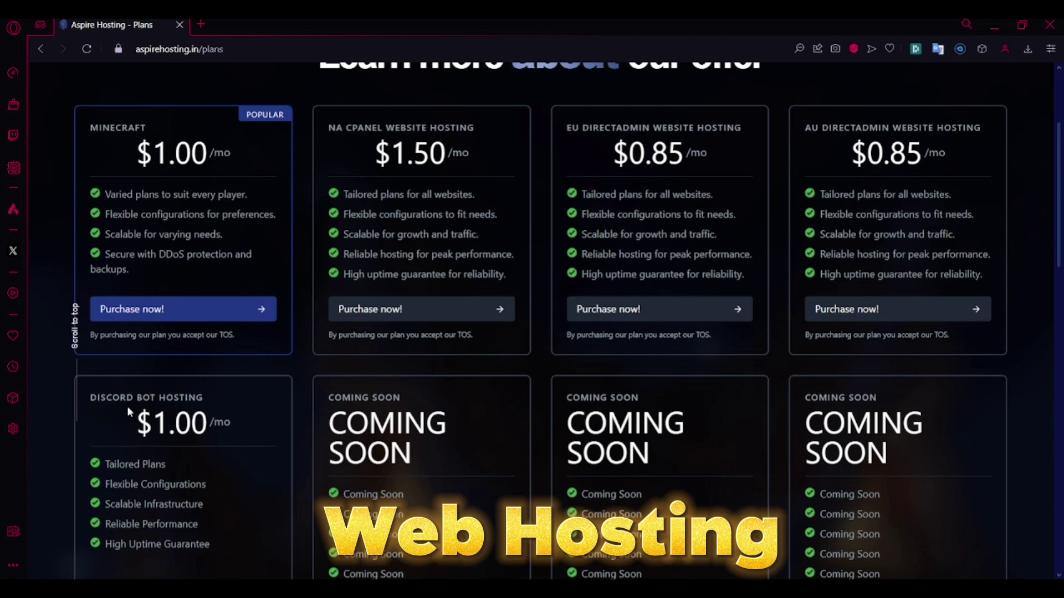
pyautogui.write('arrow')
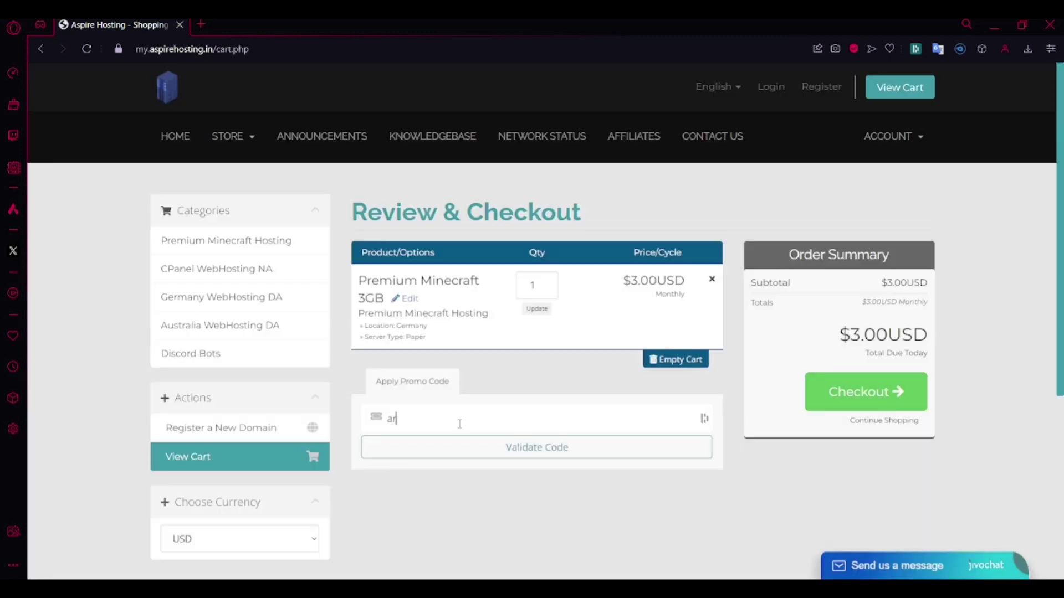
pyautogui.press('Return')
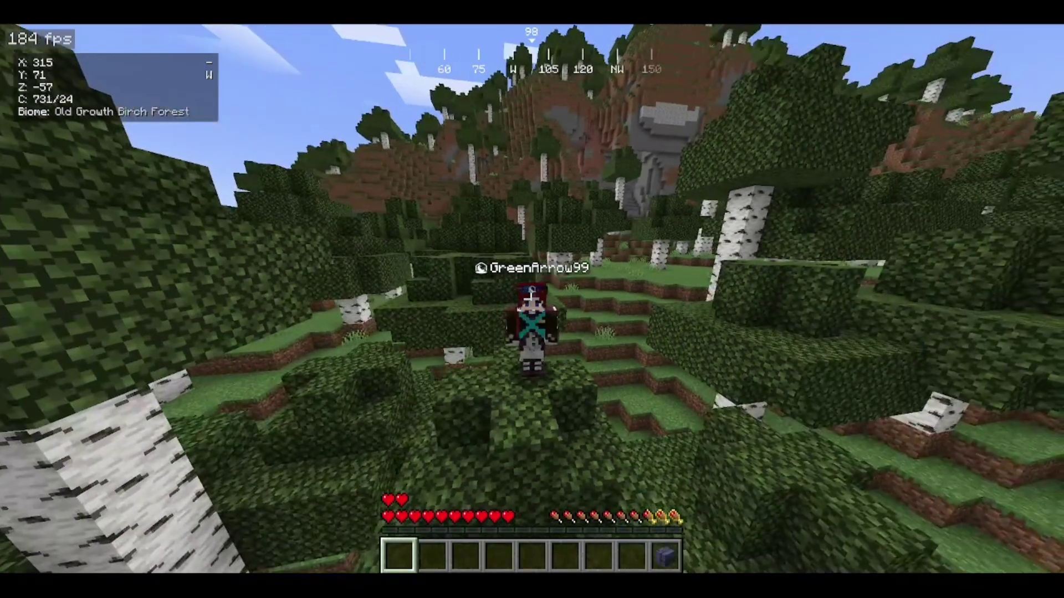
# - List the plugins installed on the Minecraft server with the /pl command
pyautogui.press('/')
pyautogui.write('pl')
pyautogui.press('Return')
# - Run the /fawe command in chat to check that FastAsyncWorldEdit responds on the server
pyautogui.press('/')
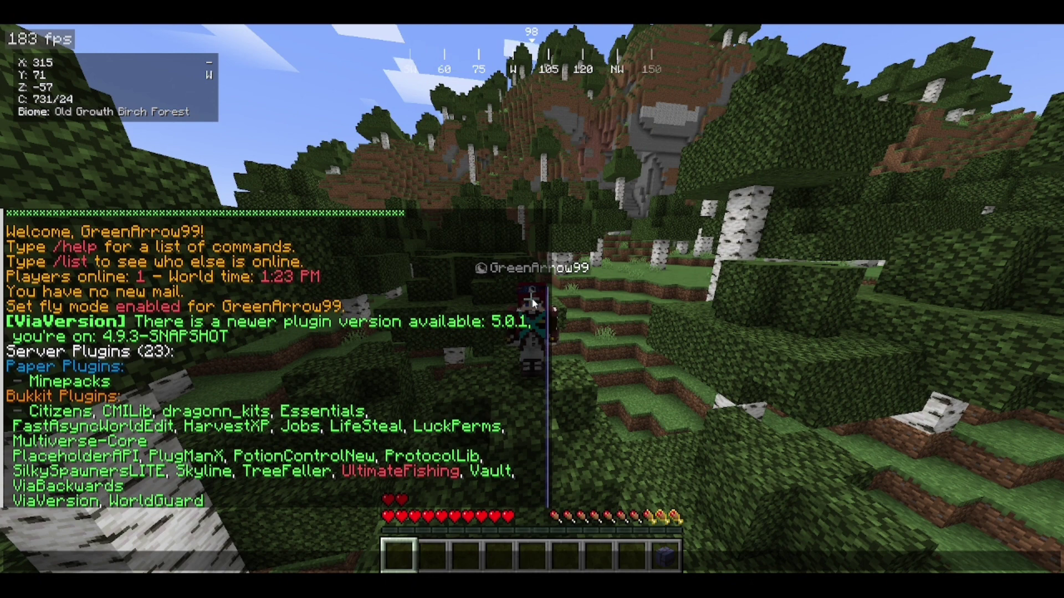
pyautogui.write('fwa')
pyautogui.press('BackSpace')
pyautogui.press('BackSpace')
pyautogui.write('awe')
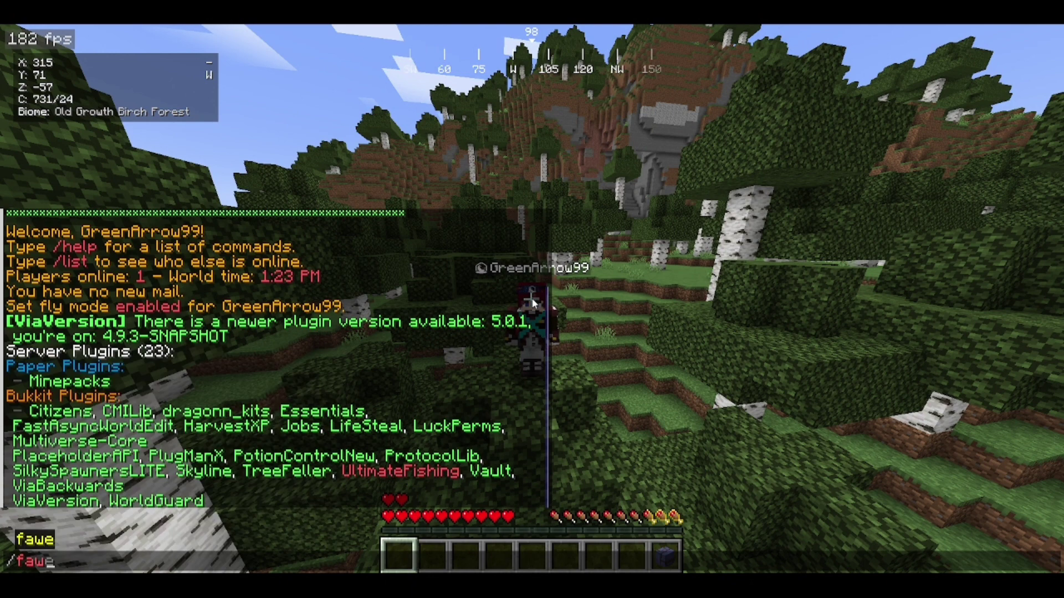
pyautogui.press('Return')
pyautogui.press('t')
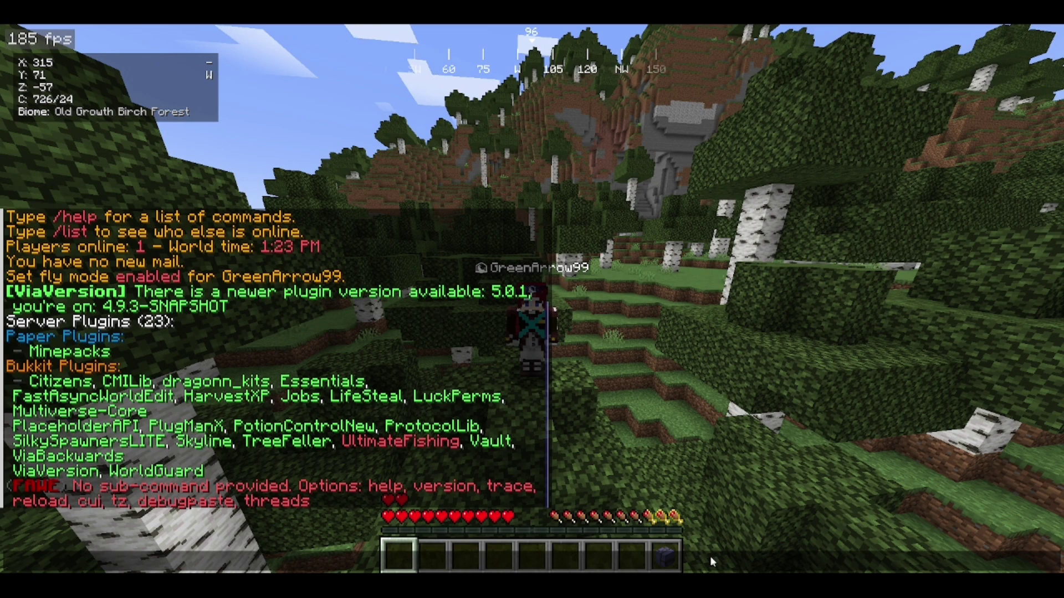
pyautogui.press('Escape')
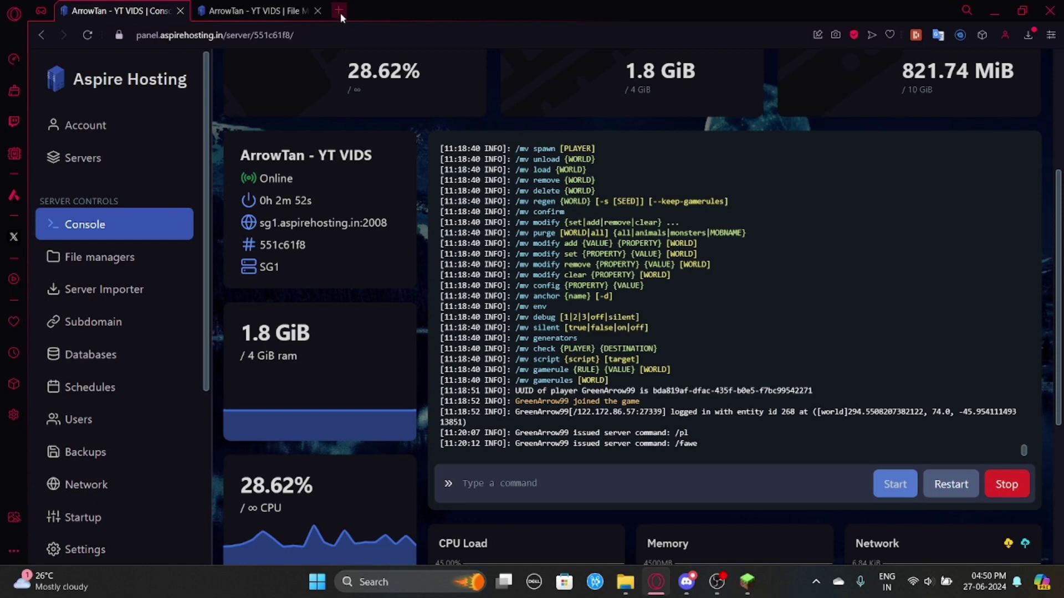
# - Search the web for "fawe" in a new browser tab
pyautogui.click(340, 13)
pyautogui.write('f')
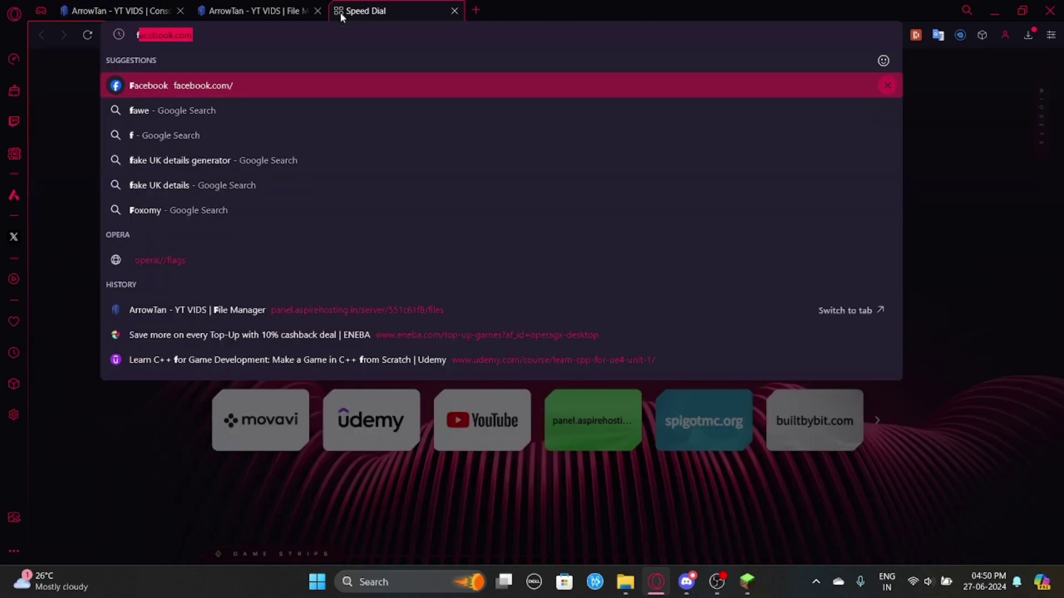
pyautogui.write('awe')
pyautogui.press('Return')
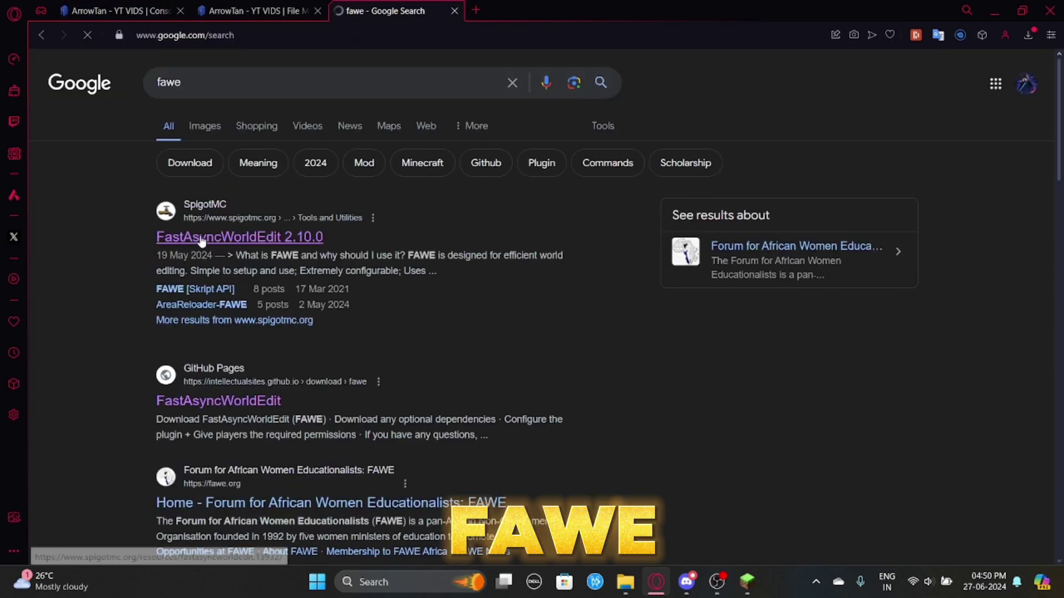
# - Open FastAsyncWorldEdit on SpigotMC, follow its external download link and locate the Bukkit jar among the last successful artifacts
pyautogui.click(199, 234)
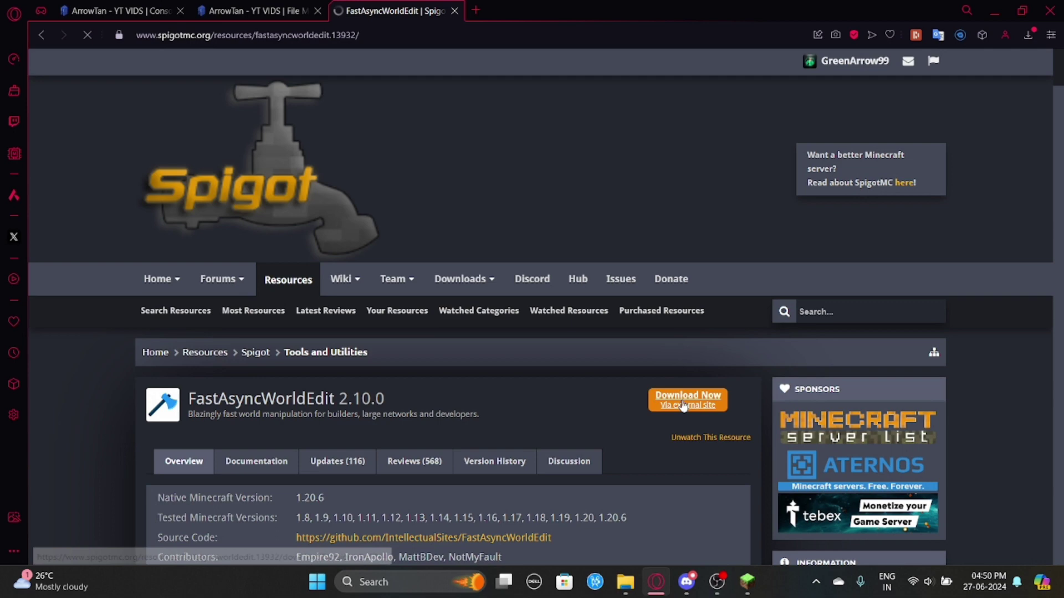
pyautogui.click(683, 404)
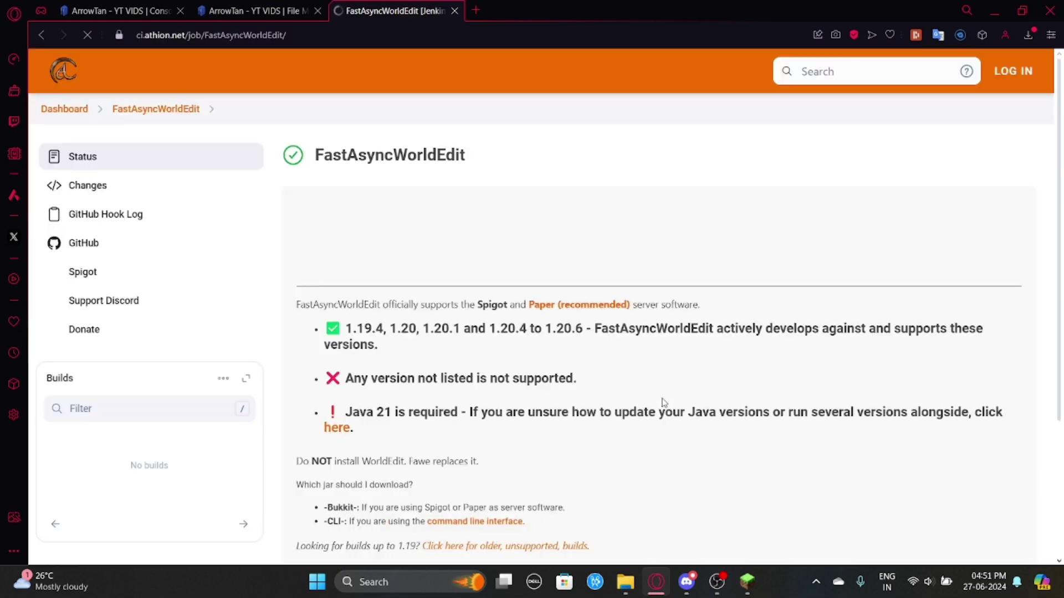
pyautogui.scroll(-6, 573, 406)
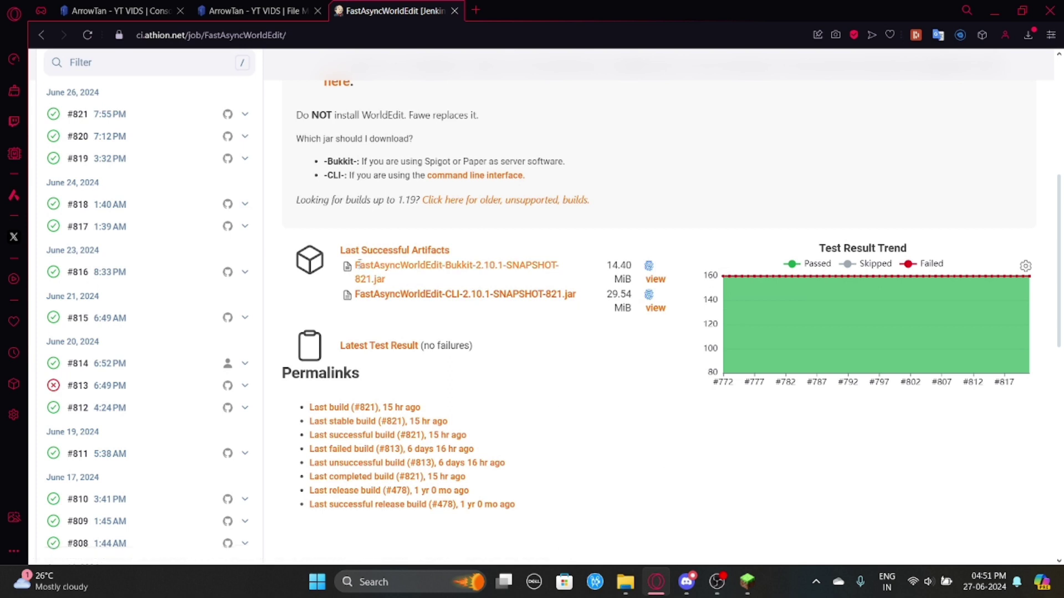
pyautogui.moveTo(351, 266); pyautogui.dragTo(388, 280)
pyautogui.click(468, 322)
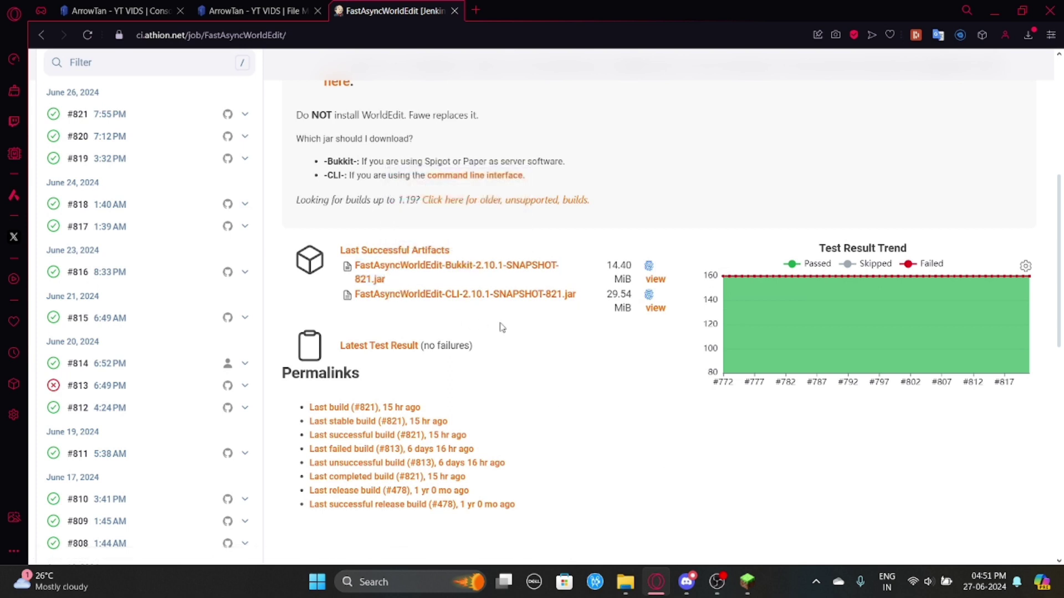
# - Search the web for "planetminecraft lobby schematic" and open the Planet Minecraft page of lobby maps with downloadable schematics
pyautogui.click(412, 33)
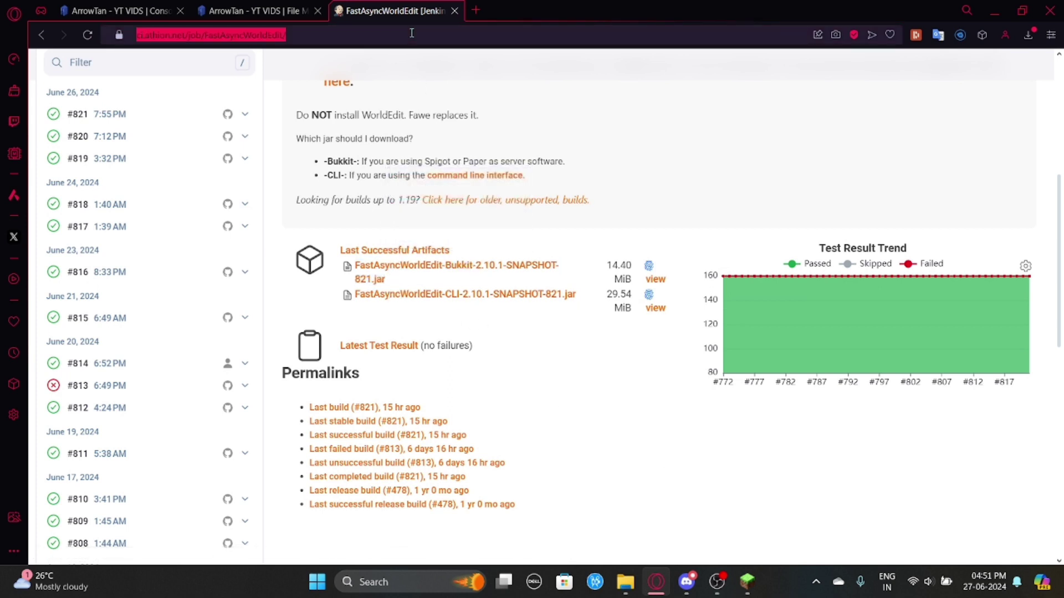
pyautogui.write('pl')
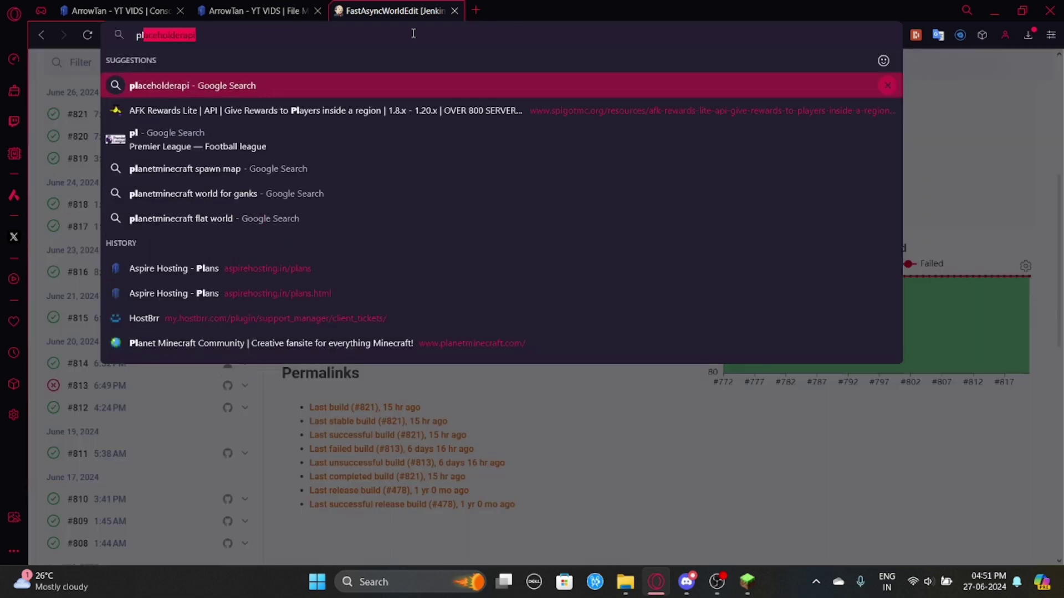
pyautogui.write('anetminecraft')
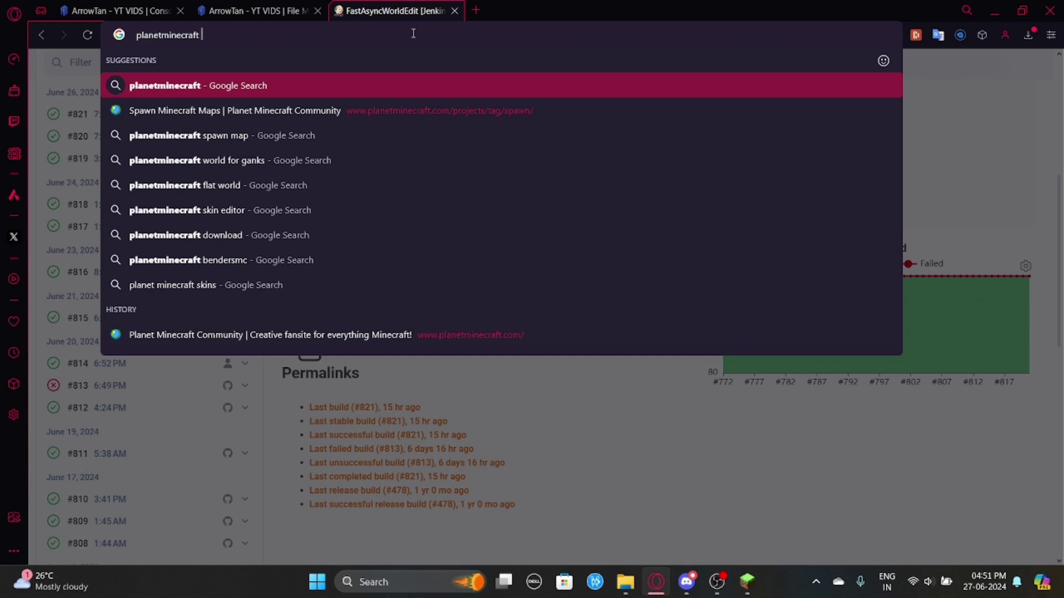
pyautogui.write('lobby schematic')
pyautogui.press('Return')
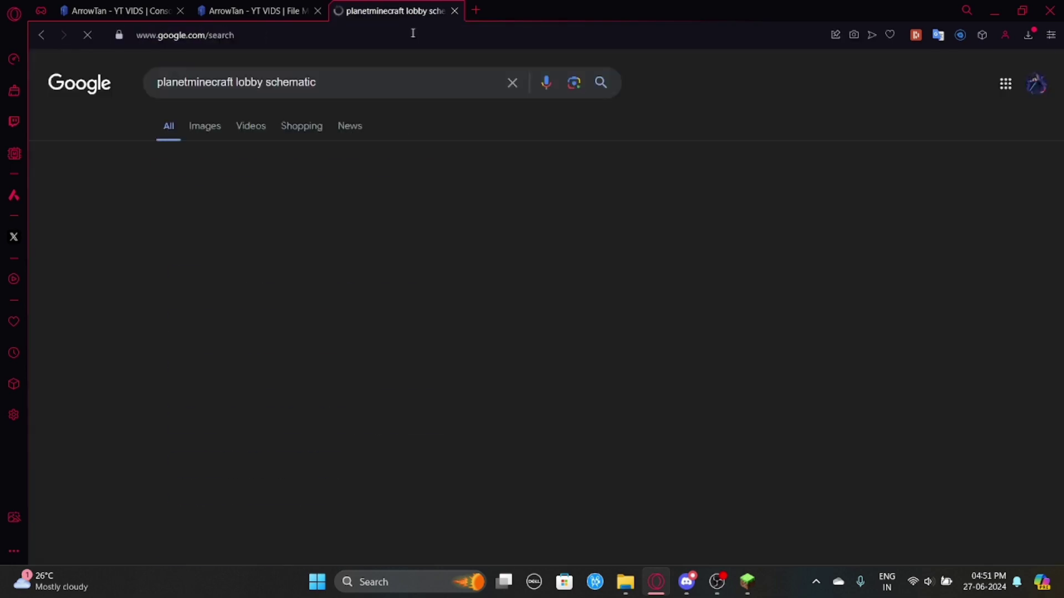
pyautogui.click(390, 226)
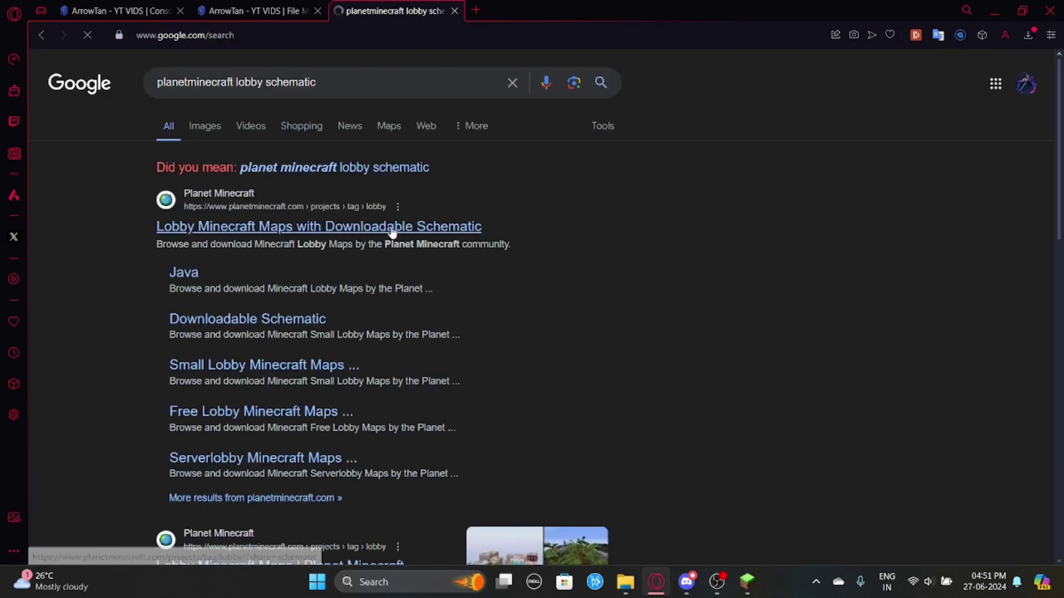
# - Download the schematic of the AuthMe map from Planet Minecraft
pyautogui.scroll(-3, 448, 320)
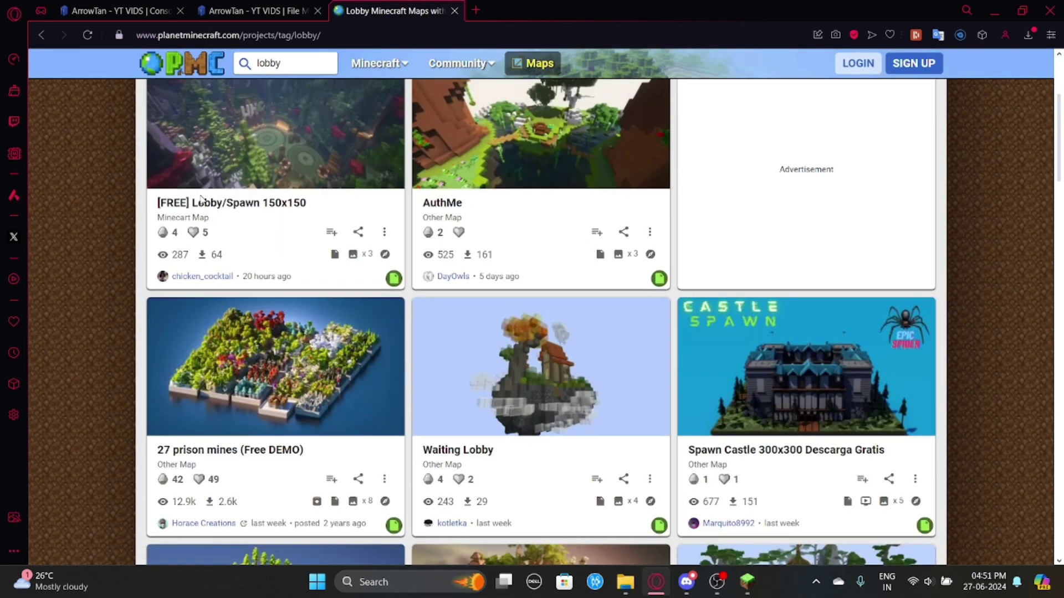
pyautogui.click(429, 206)
pyautogui.scroll(-4, 498, 332)
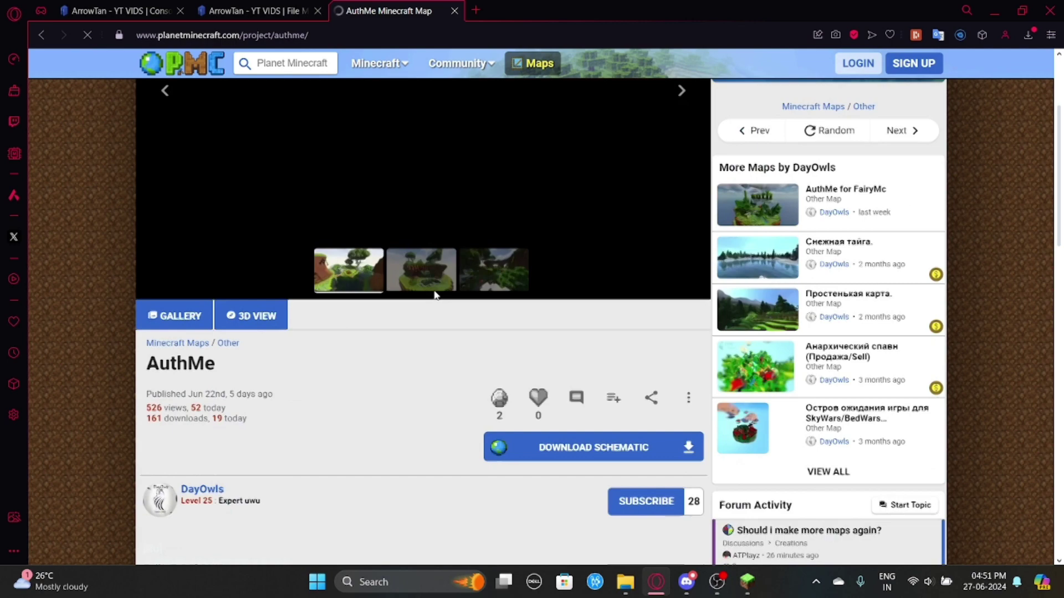
pyautogui.click(542, 415)
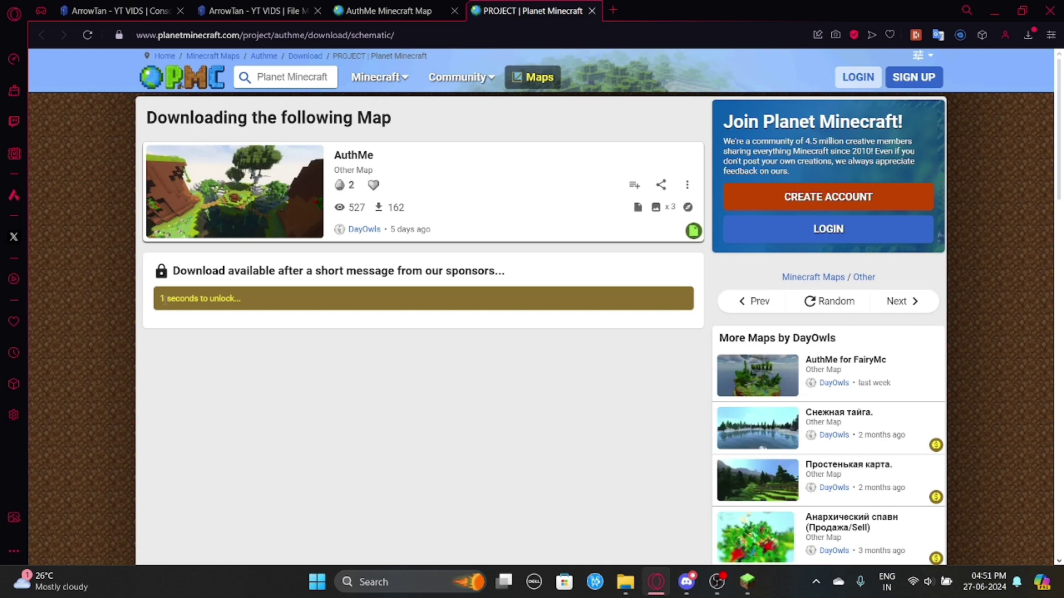
pyautogui.click(268, 301)
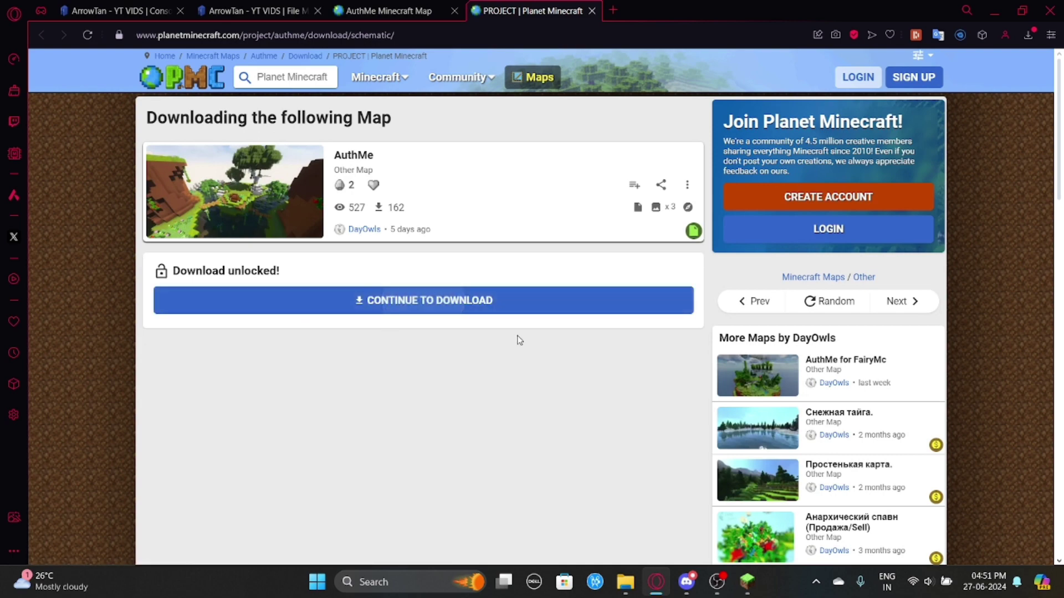
pyautogui.click(410, 311)
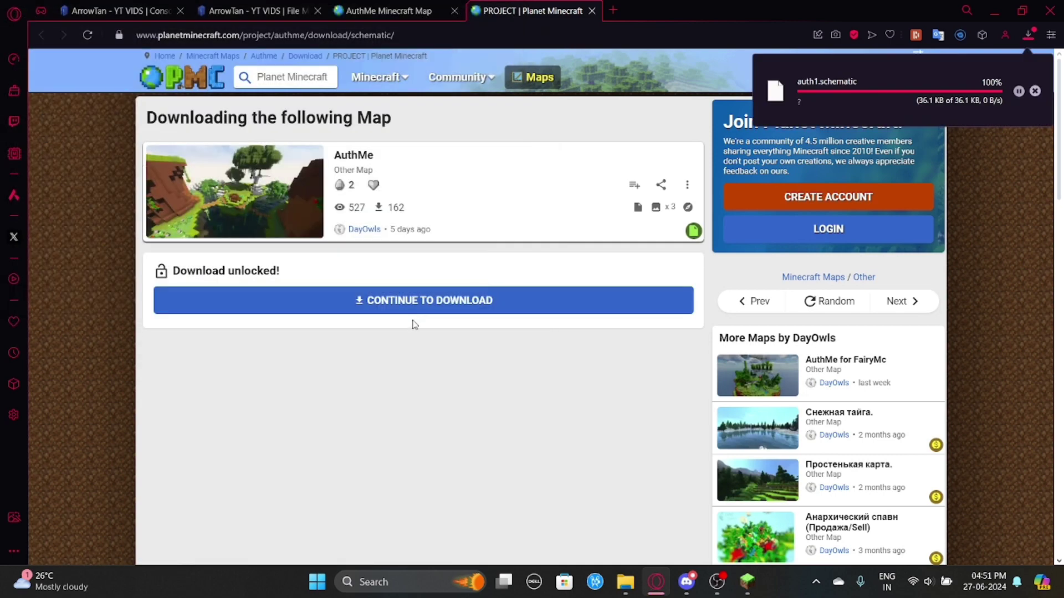
# - Upload the downloaded auth1.schematic to the plugins/FastAsyncWorldEdit/schematics folder in the server's file manager
pyautogui.click(272, 6)
pyautogui.scroll(12, 327, 264)
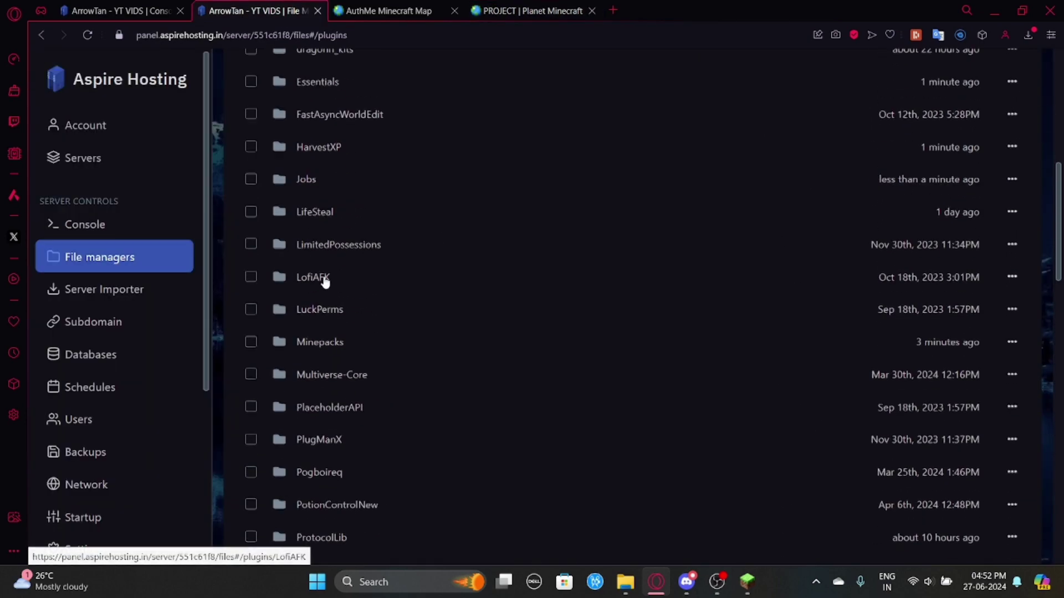
pyautogui.scroll(1, 313, 260)
pyautogui.click(332, 183)
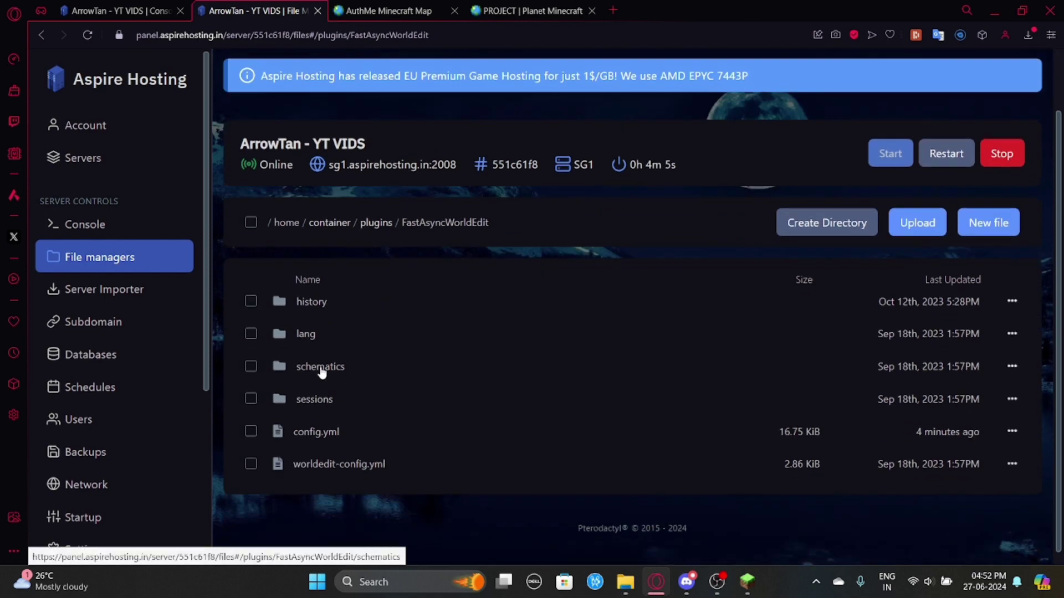
pyautogui.click(320, 367)
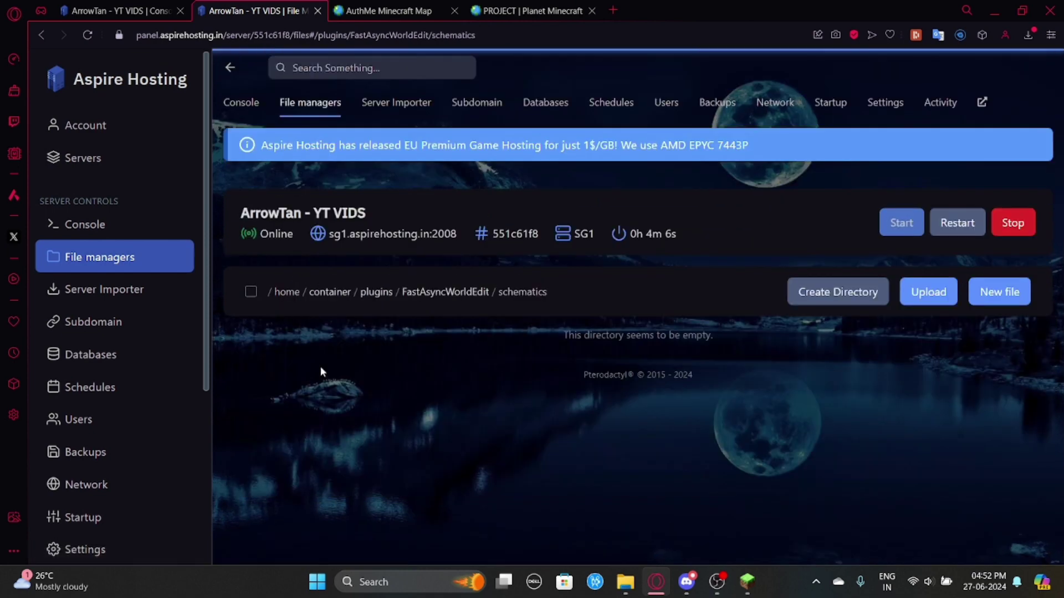
pyautogui.click(1028, 35)
pyautogui.moveTo(930, 133); pyautogui.dragTo(580, 298)
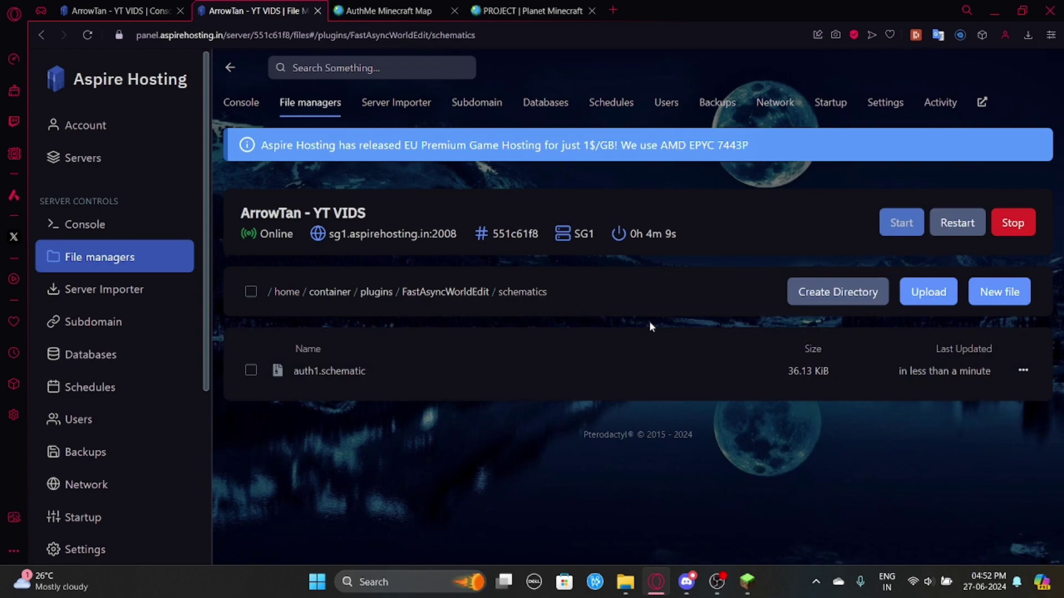
# - Switch to Minecraft and set the world's weather to sun with the /sun command
pyautogui.click(747, 581)
pyautogui.press('Escape')
pyautogui.press('/')
pyautogui.write('sun')
pyautogui.press('Return')
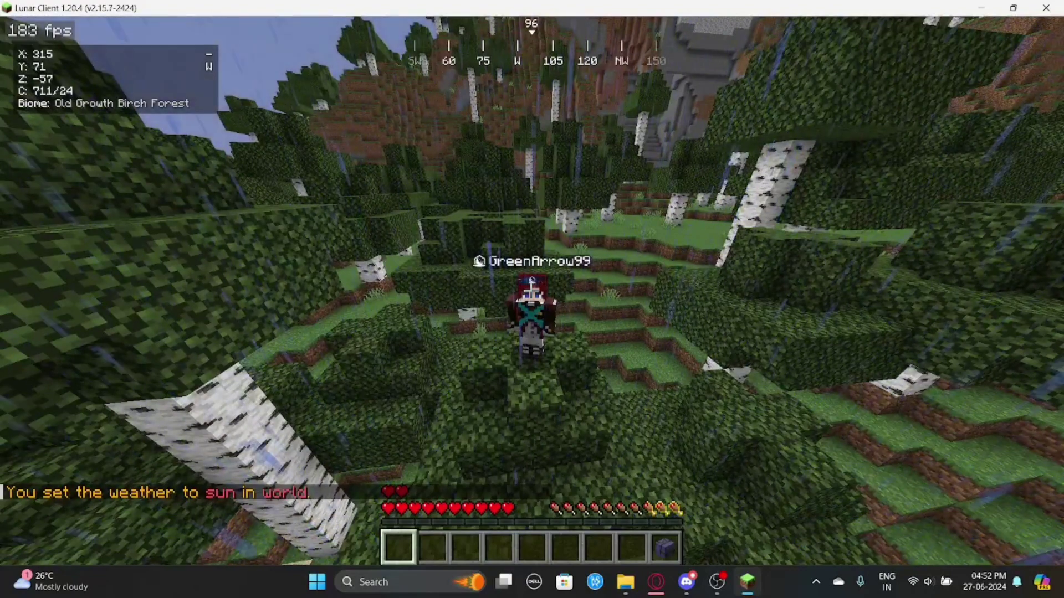
# - List the schematics available on the server with /schematic list
pyautogui.press('/')
pyautogui.write('schematic')
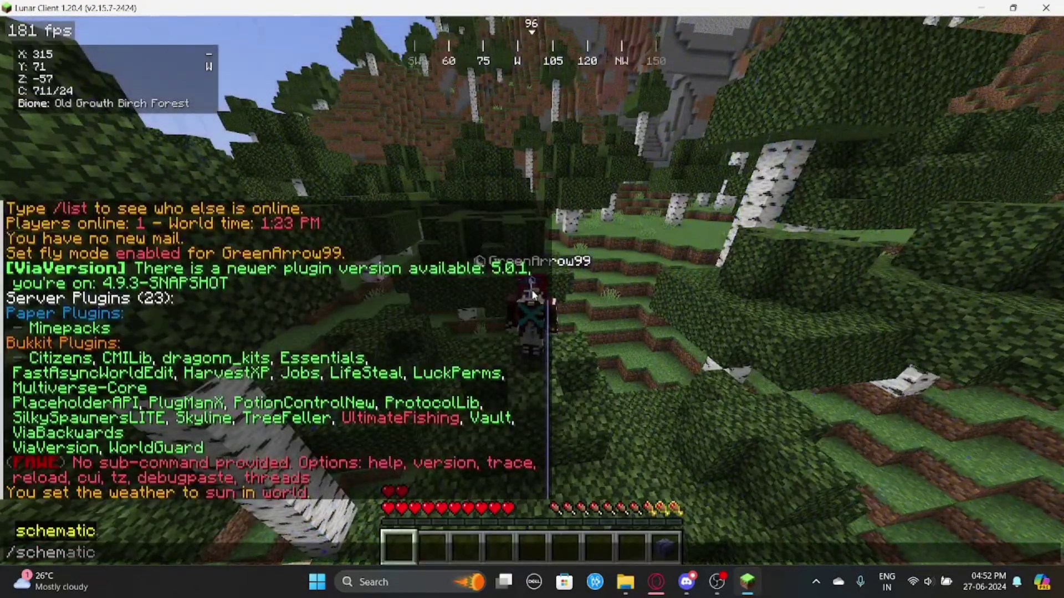
pyautogui.write(' list')
pyautogui.press('Return')
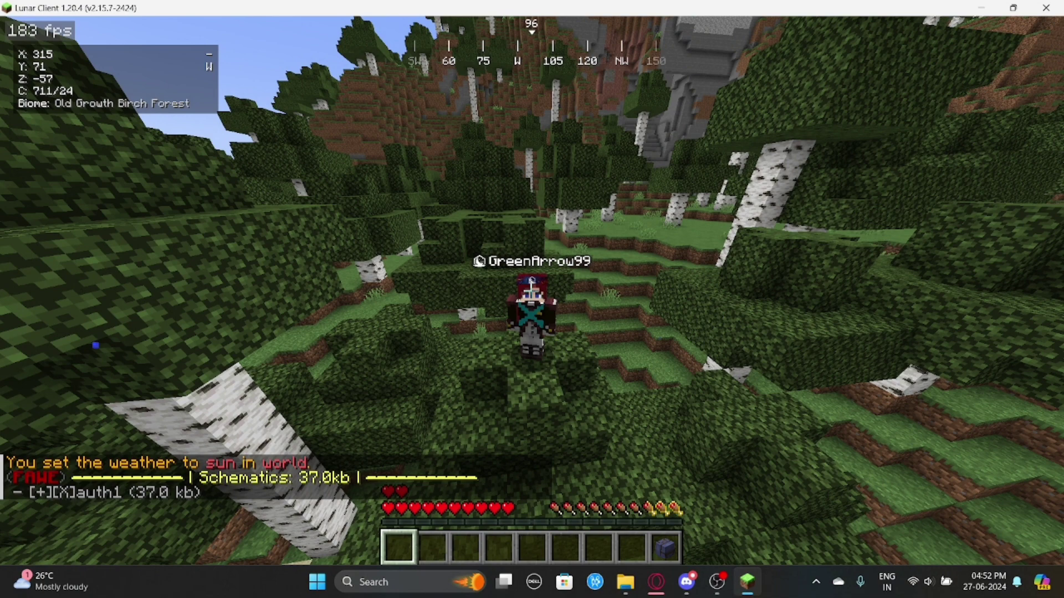
# - Try to load the lobby schematic with the command //schematic load auth
pyautogui.press('/')
pyautogui.click(140, 493)
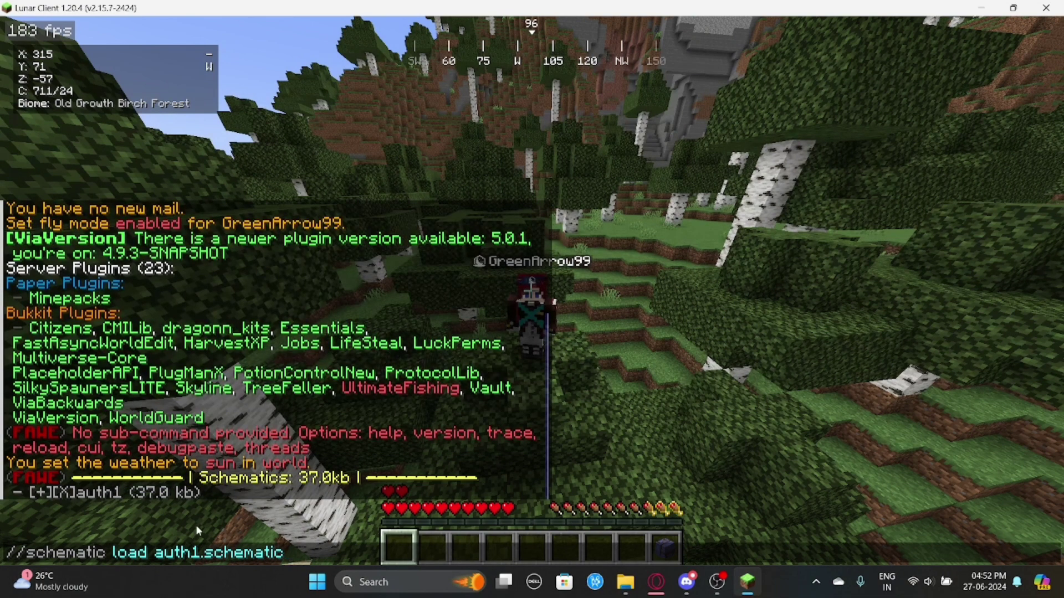
pyautogui.hotkey('ctrl', 'a')
pyautogui.write('//schematic ')
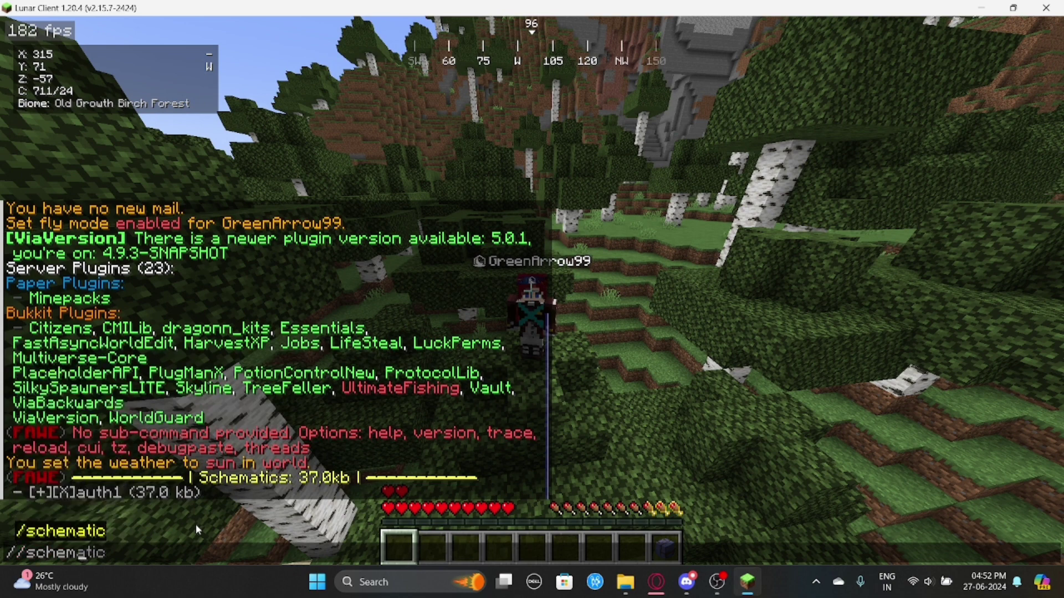
pyautogui.write('load auth')
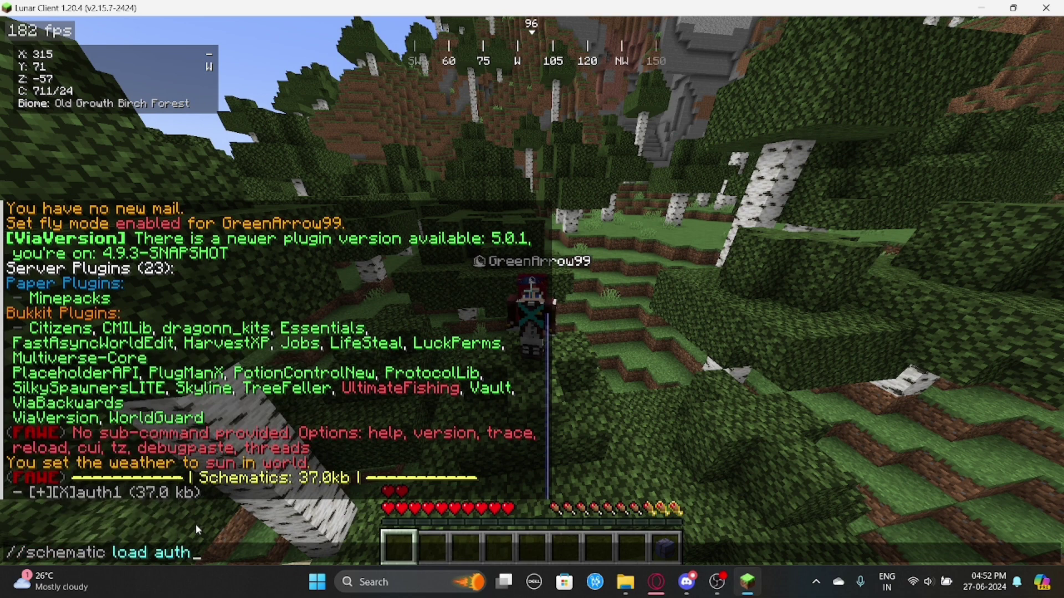
pyautogui.press('Return')
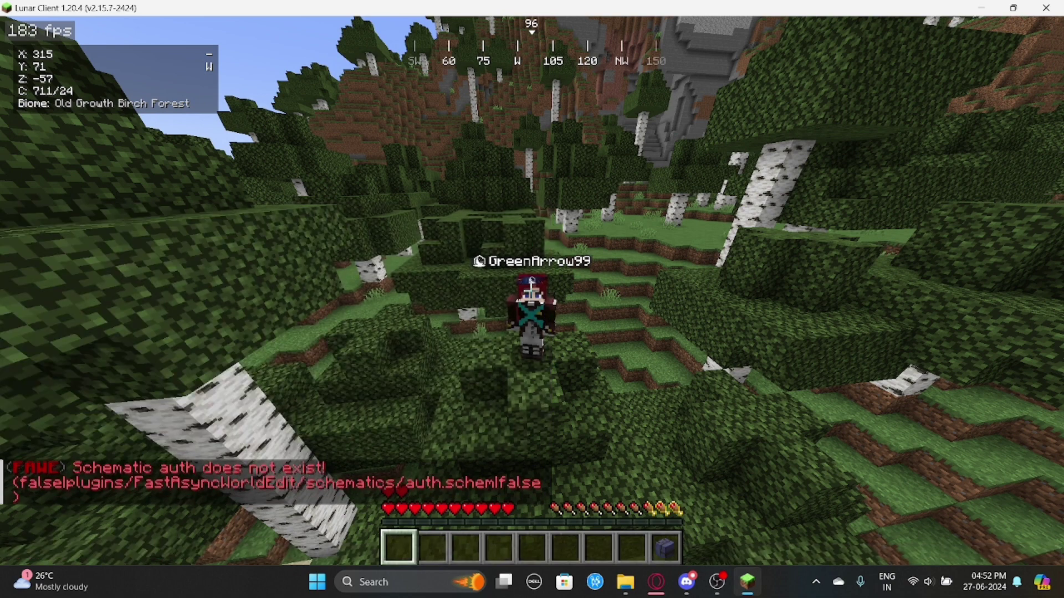
# - Try to load the schematic under the corrected name with //schematic load auth1
pyautogui.press('t')
pyautogui.press('Up')
pyautogui.write('1')
pyautogui.press('Return')
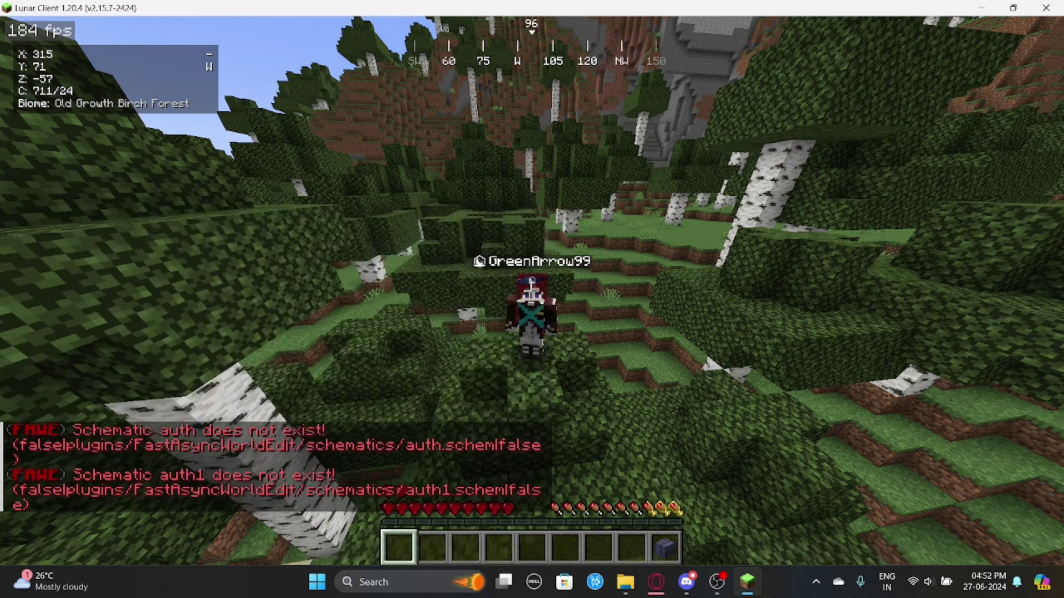
# - Try to load the schematic with its extension using //schematic load auth1.schem
pyautogui.press('t')
pyautogui.press('Up')
pyautogui.write('.schem')
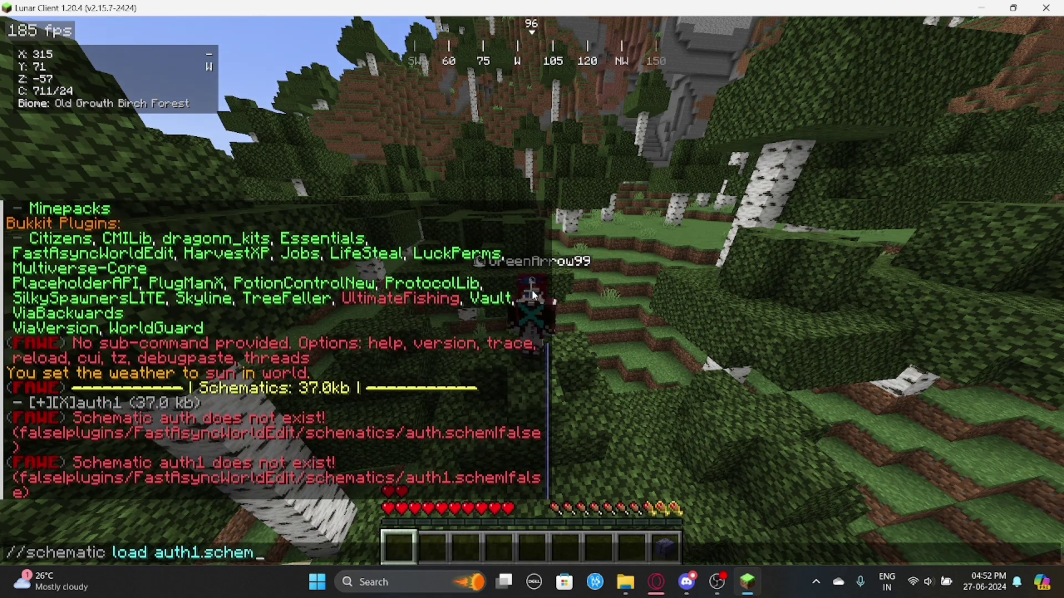
pyautogui.press('Return')
# - Load the schematic under its full file name auth1.schematic with the //schematic load command
pyautogui.press('t')
pyautogui.press('Up')
pyautogui.press('Escape')
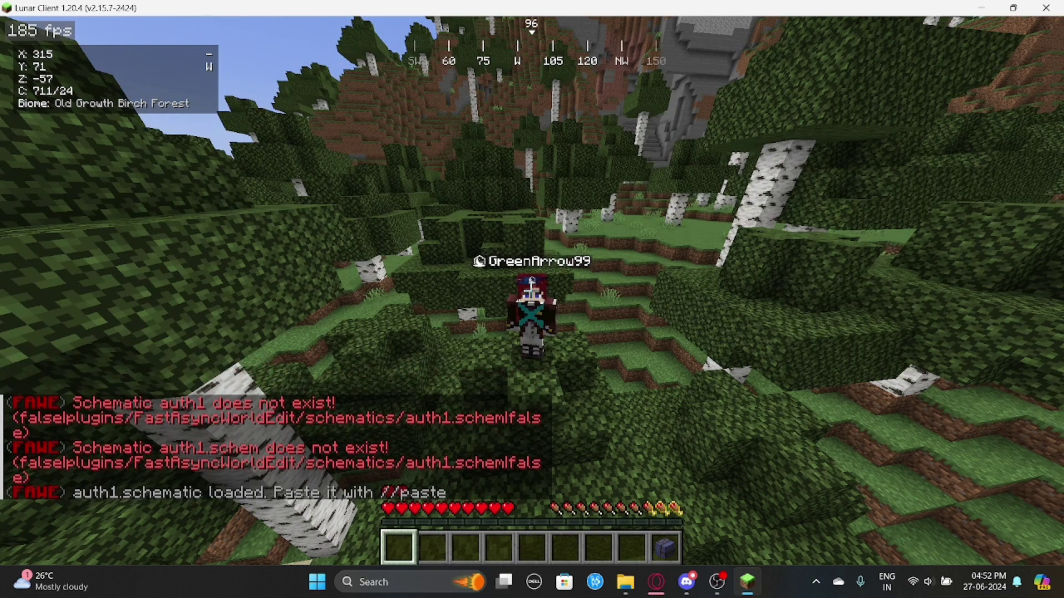
# - Switch to first-person view, fly over the river, paste the loaded schematic with //paste and fly around the pasted lobby
pyautogui.press('F5')
pyautogui.press('space')
pyautogui.press('space')
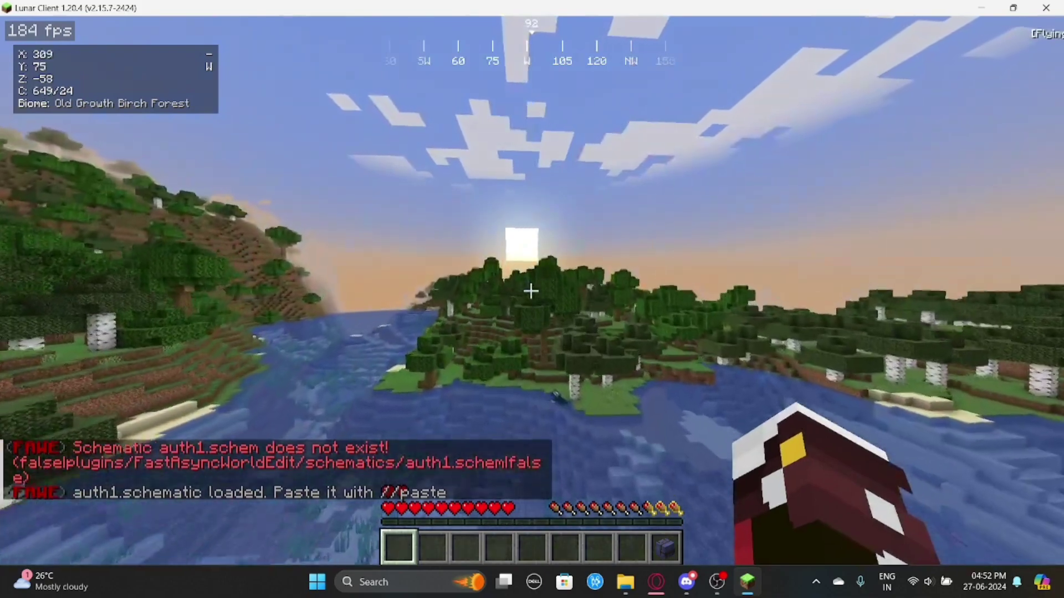
pyautogui.press('w')
pyautogui.press('space')
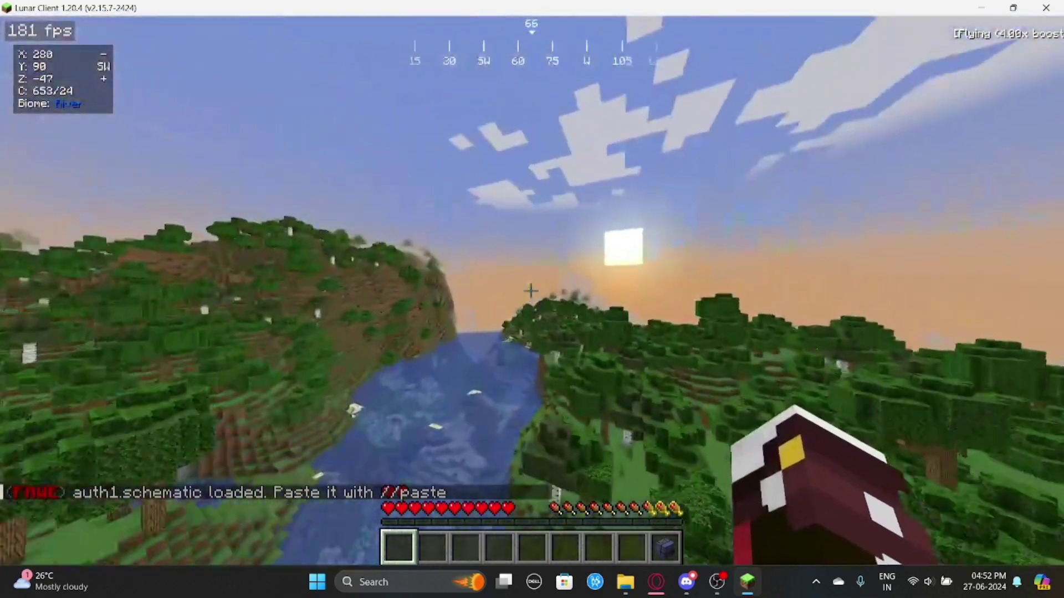
pyautogui.press('w')
pyautogui.press('space')
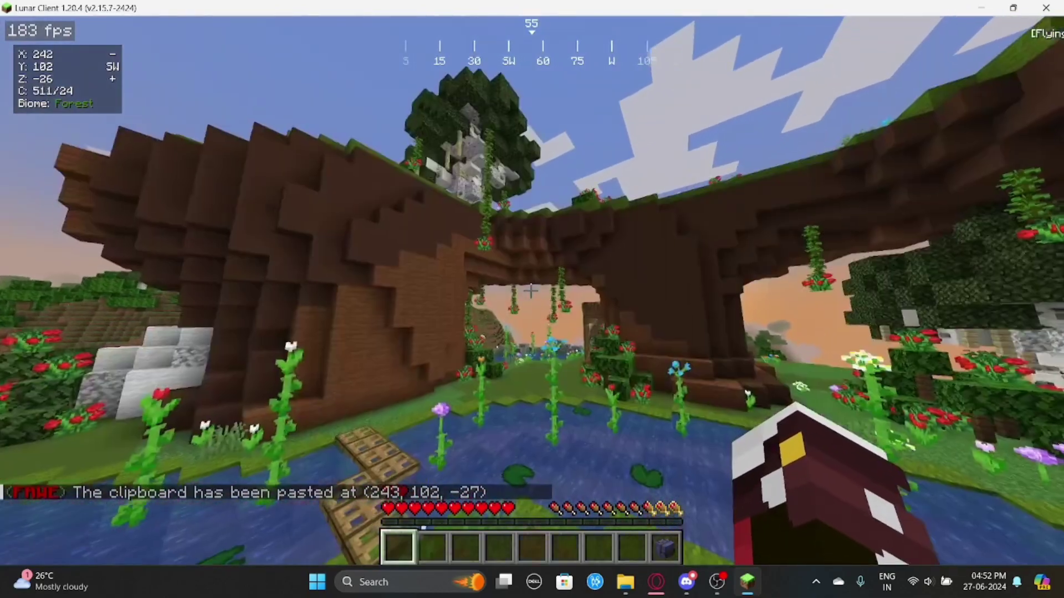
pyautogui.press('w')
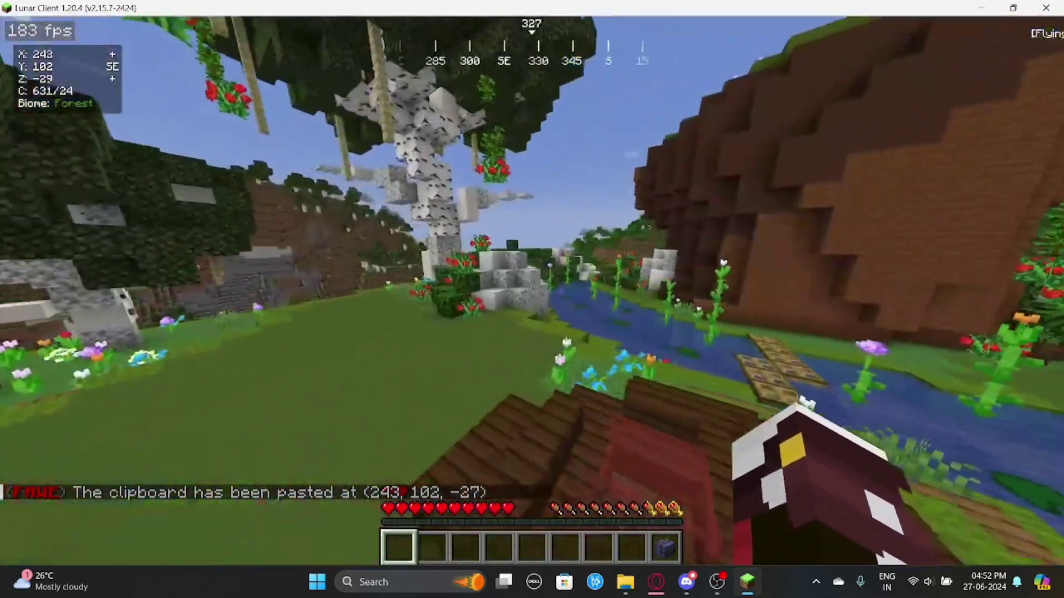
pyautogui.press('w')
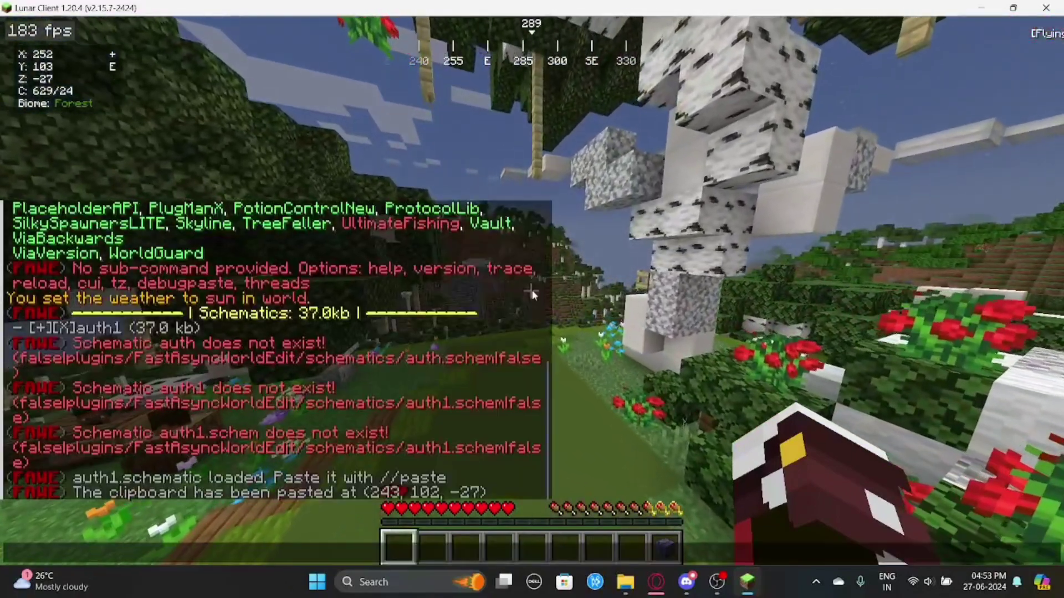
# - Switch to the browser, search the web for "void gen" in a new tab and open SpigotMC's VoidGen page
pyautogui.click(656, 582)
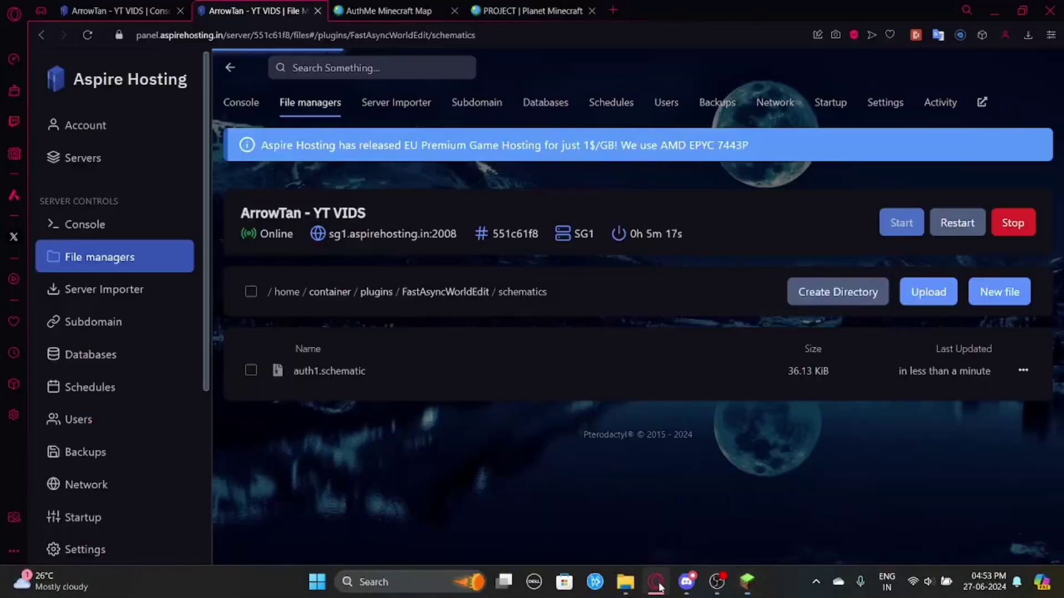
pyautogui.click(614, 12)
pyautogui.write('void gen')
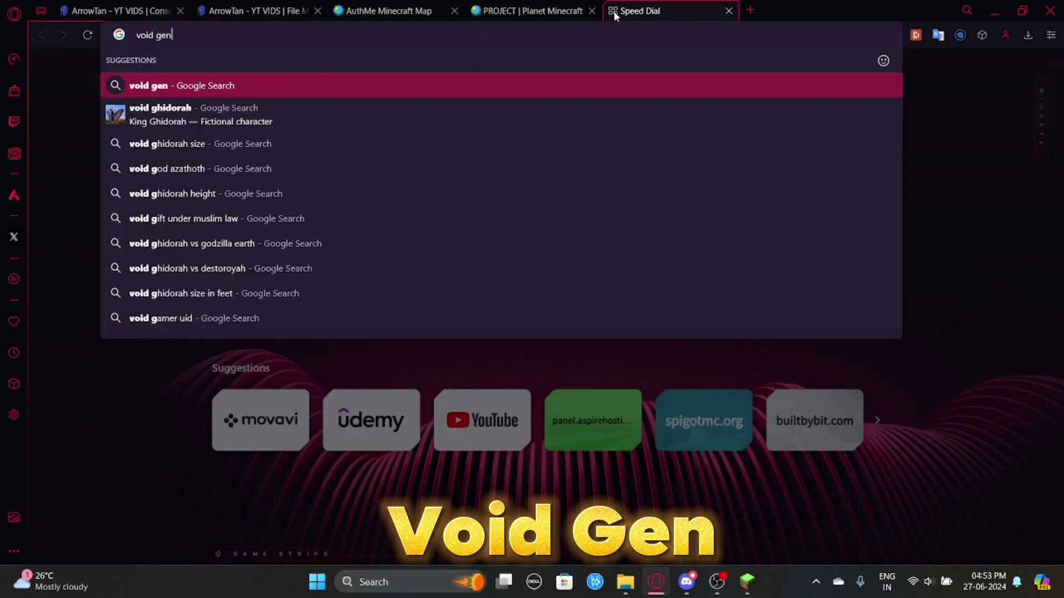
pyautogui.press('Return')
pyautogui.click(291, 204)
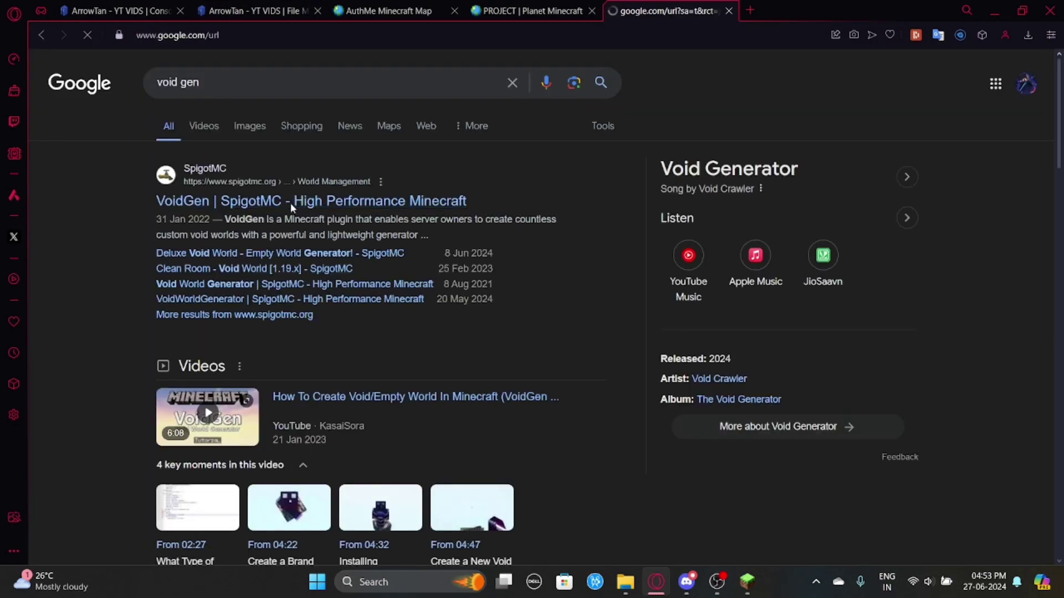
# - Examine the VoidGen page's Worldmanagement instructions, especially the /mv create and /mv import commands
pyautogui.scroll(-20, 302, 267)
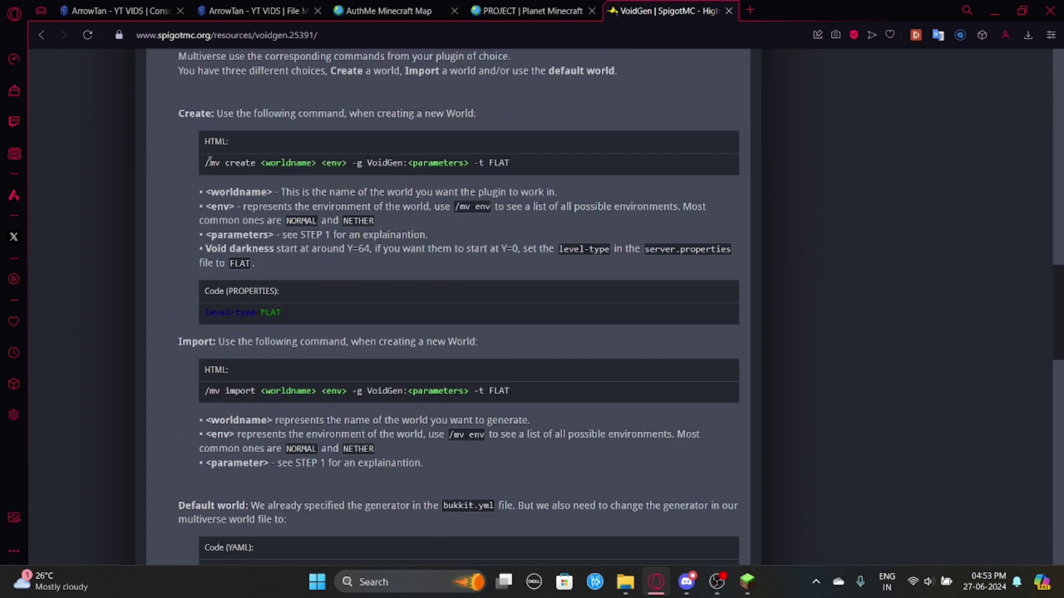
pyautogui.moveTo(204, 165); pyautogui.dragTo(512, 162)
pyautogui.click(137, 293)
pyautogui.scroll(-4, 177, 340)
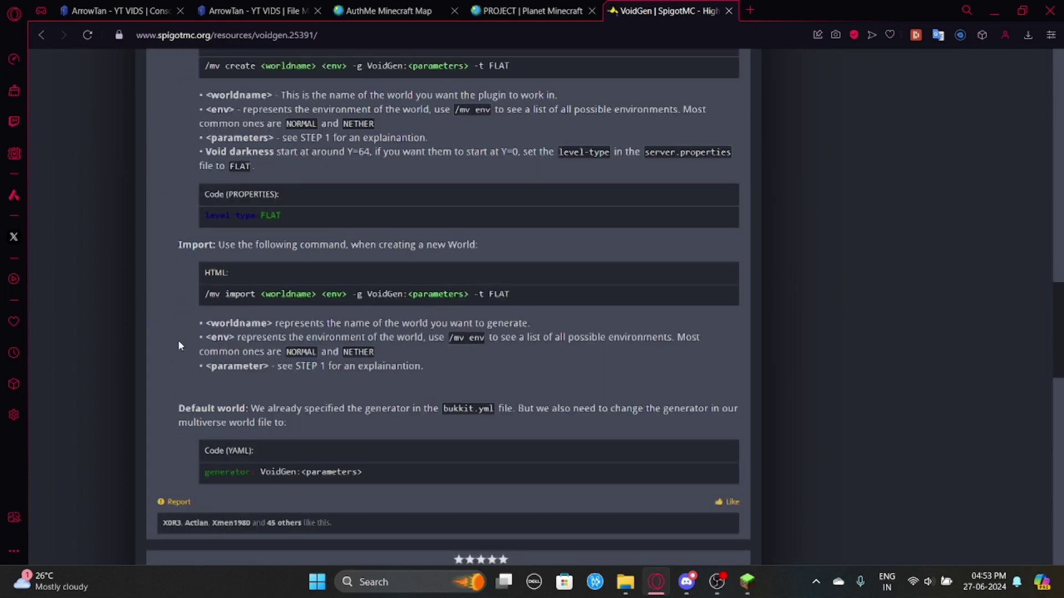
pyautogui.scroll(5, 178, 341)
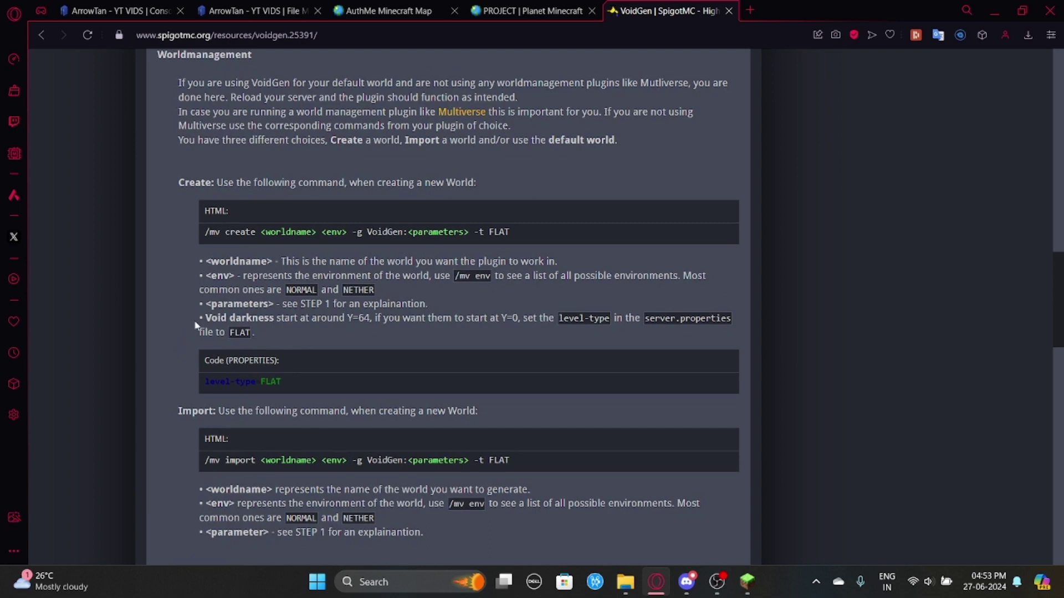
pyautogui.scroll(5, 347, 283)
pyautogui.scroll(-1, 217, 438)
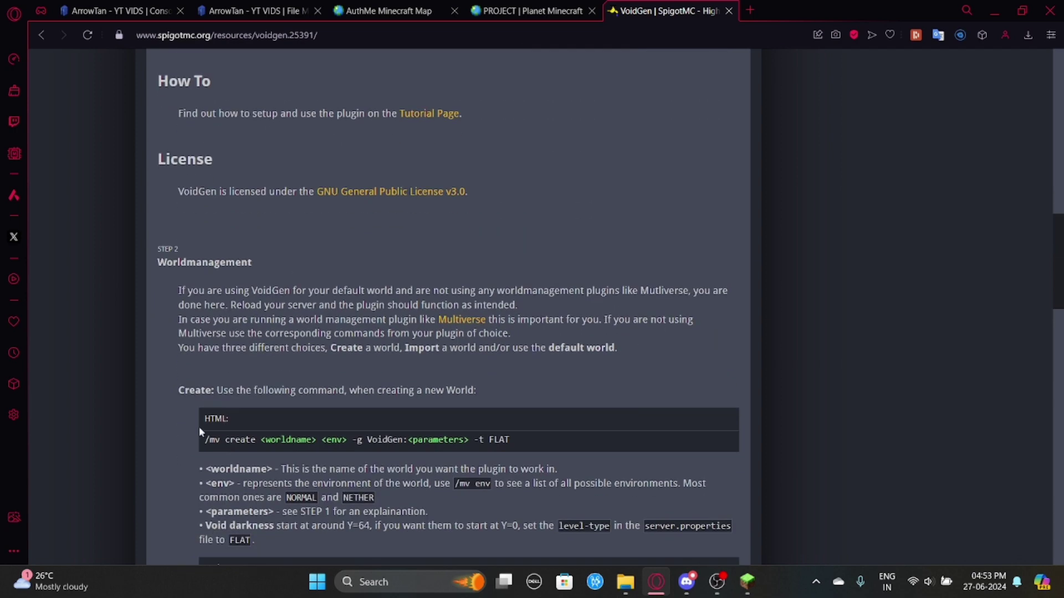
pyautogui.moveTo(496, 431); pyautogui.dragTo(205, 437)
pyautogui.click(214, 435)
pyautogui.scroll(-5, 145, 440)
pyautogui.scroll(-1, 168, 427)
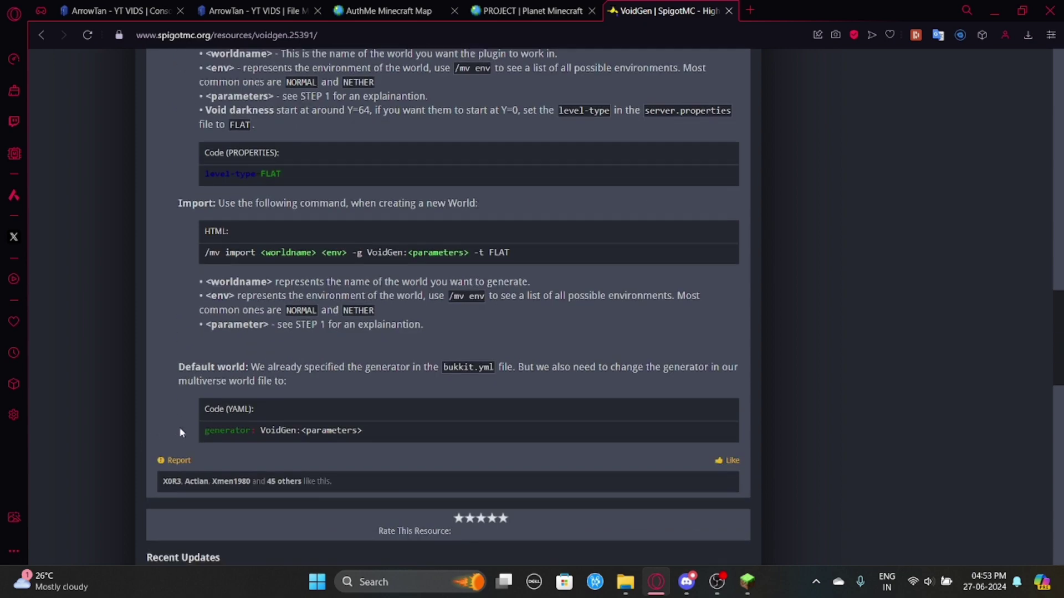
pyautogui.scroll(5, 172, 424)
# - Search Planet Minecraft for "void", close the VoidGen page and look over the results
pyautogui.click(526, 10)
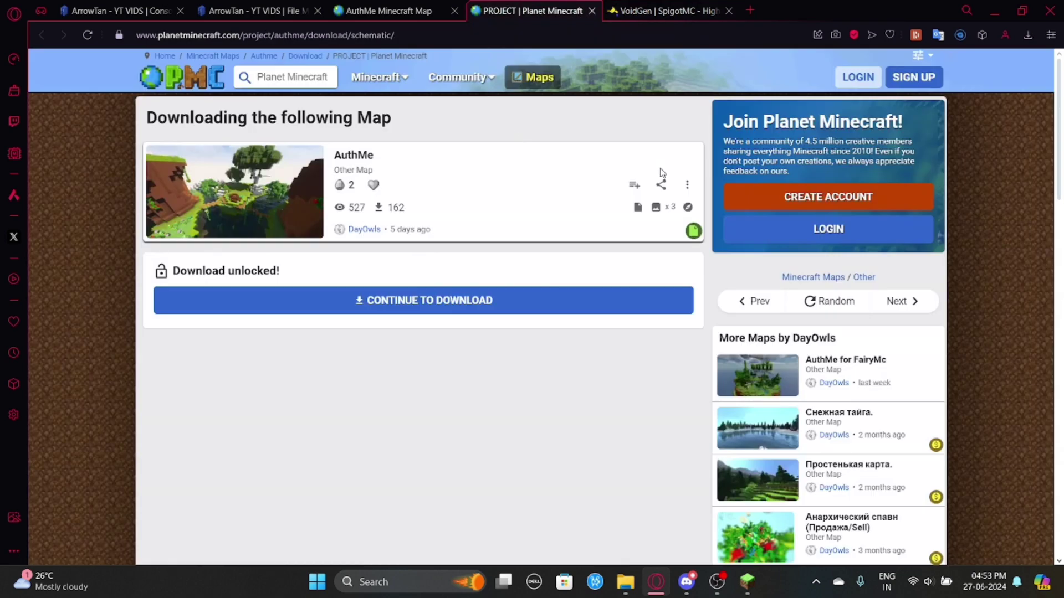
pyautogui.click(287, 77)
pyautogui.write('void')
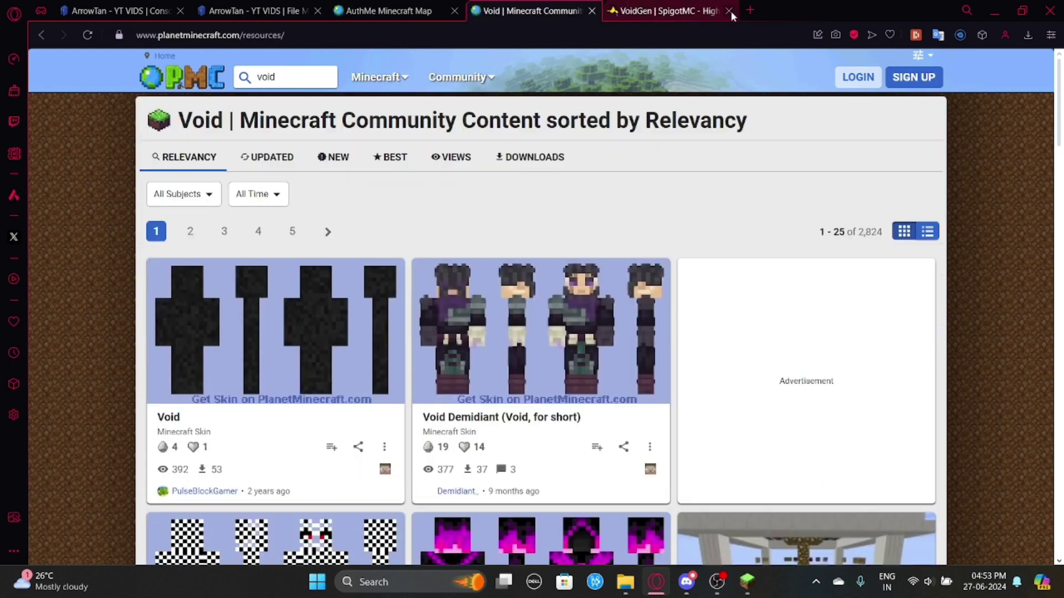
pyautogui.click(728, 11)
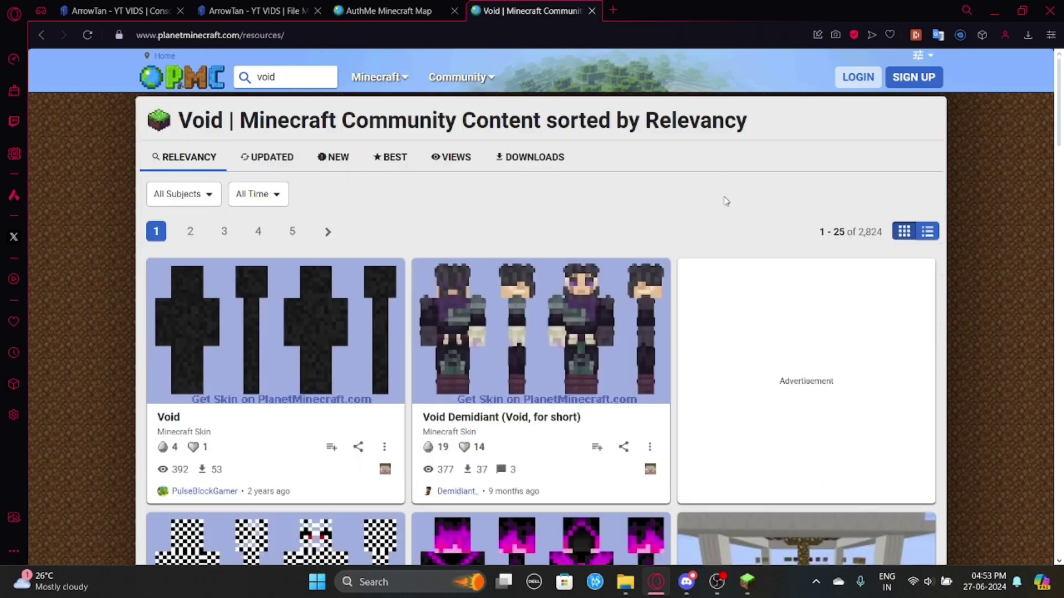
pyautogui.scroll(-1, 722, 224)
pyautogui.scroll(1, 722, 223)
# - Search the web for "void planetminecraft world", close the AuthMe map page and open the Void Minecraft Maps result
pyautogui.click(407, 35)
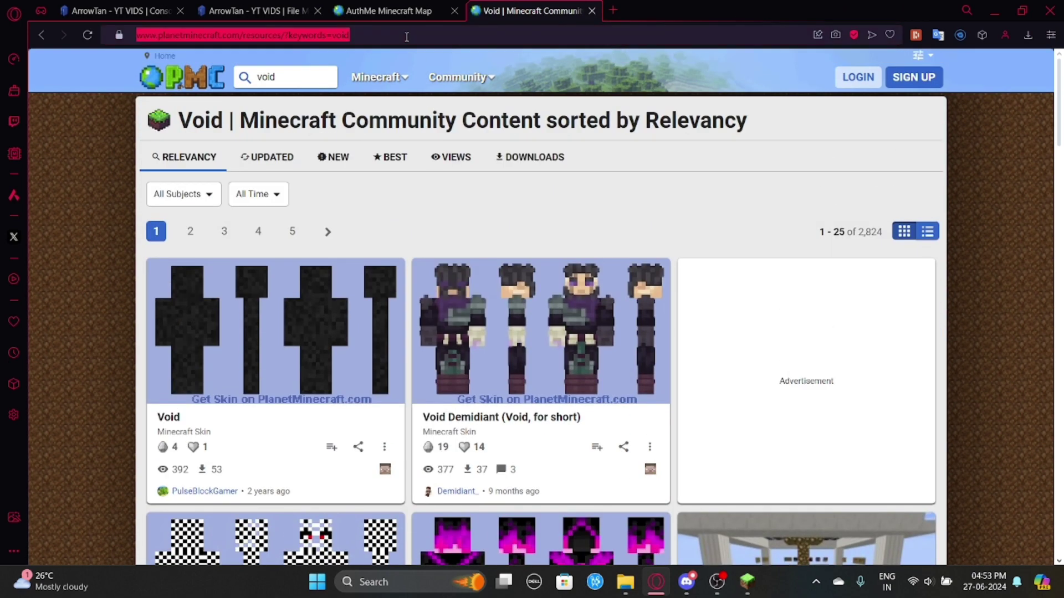
pyautogui.write('void planetmin')
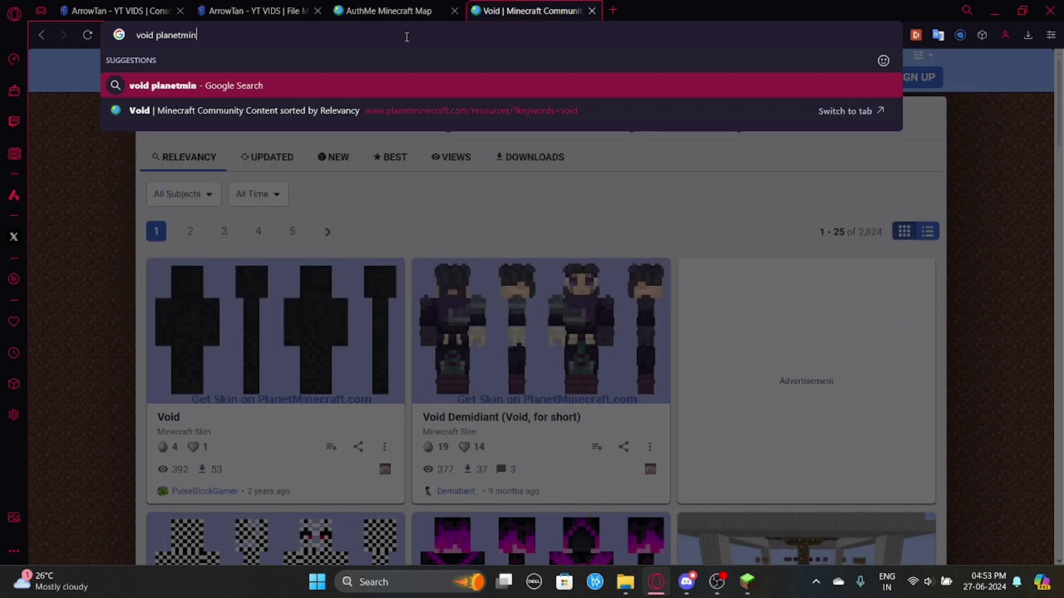
pyautogui.write('ecraft world')
pyautogui.press('Return')
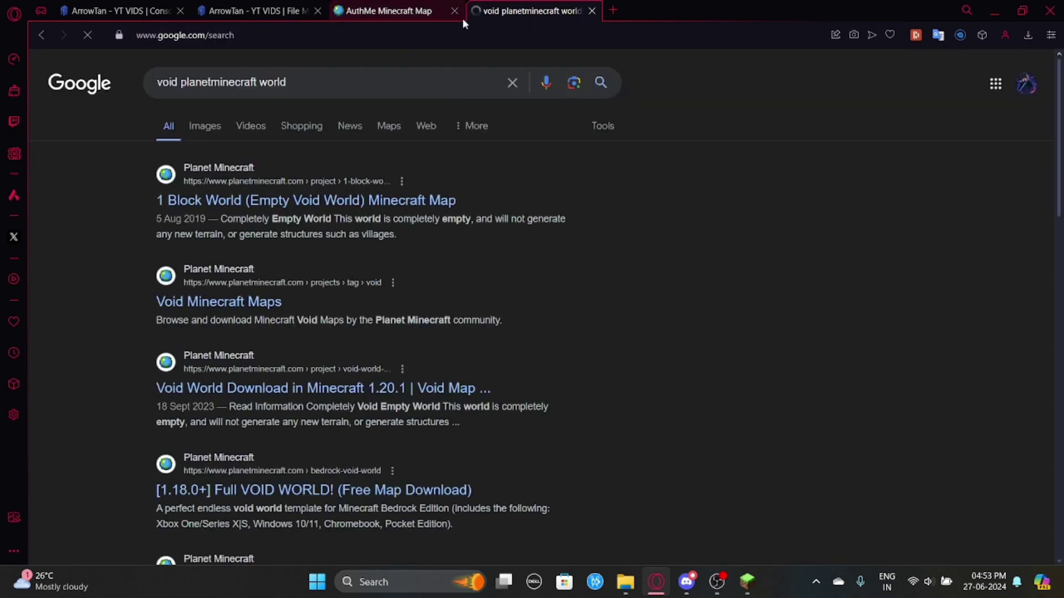
pyautogui.click(454, 11)
pyautogui.click(239, 302)
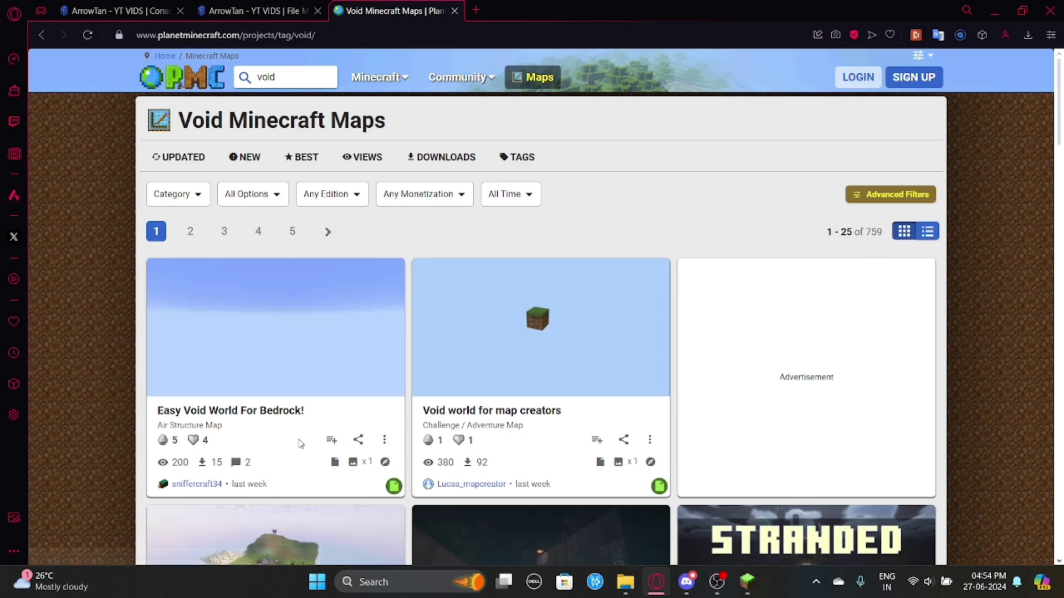
# - Go to the server's root container folder in the hosting panel's file manager and look through its world folders
pyautogui.click(255, 11)
pyautogui.click(331, 291)
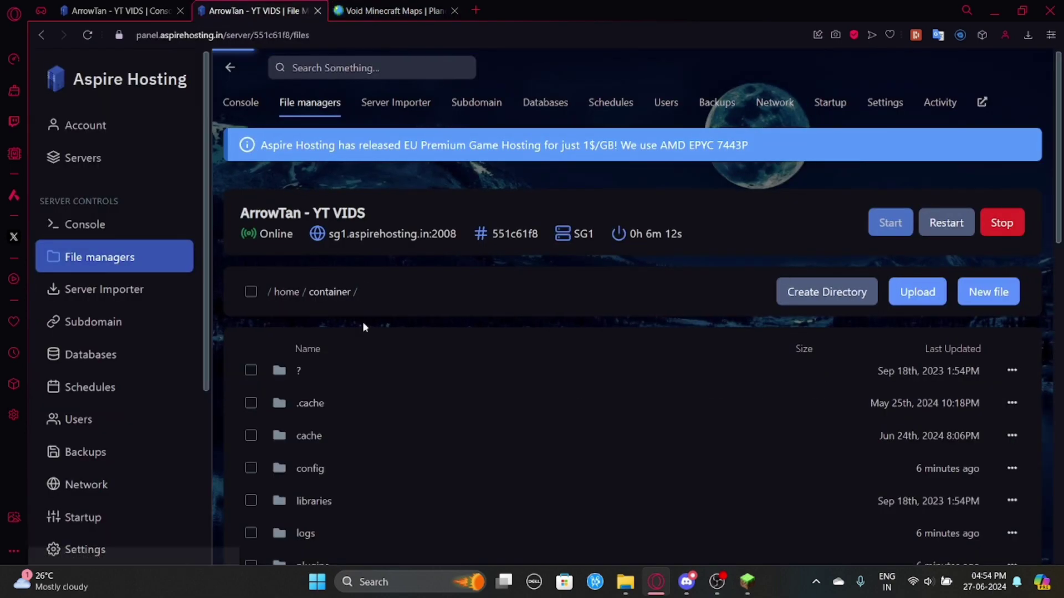
pyautogui.scroll(-3, 342, 438)
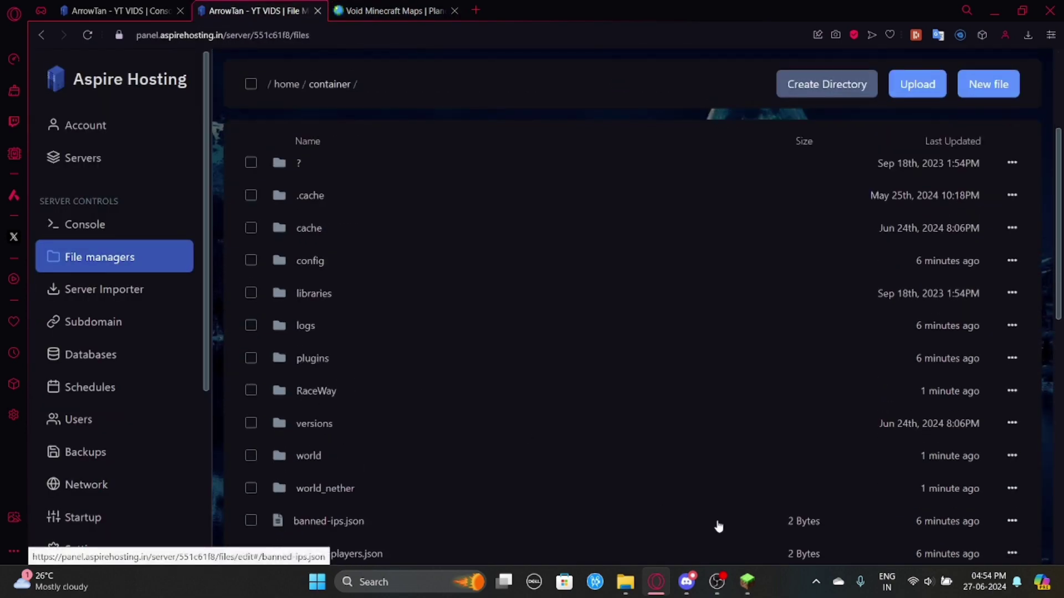
# - Check the Easy Void World For Bedrock! map page and return to the Void Minecraft Maps list
pyautogui.click(393, 10)
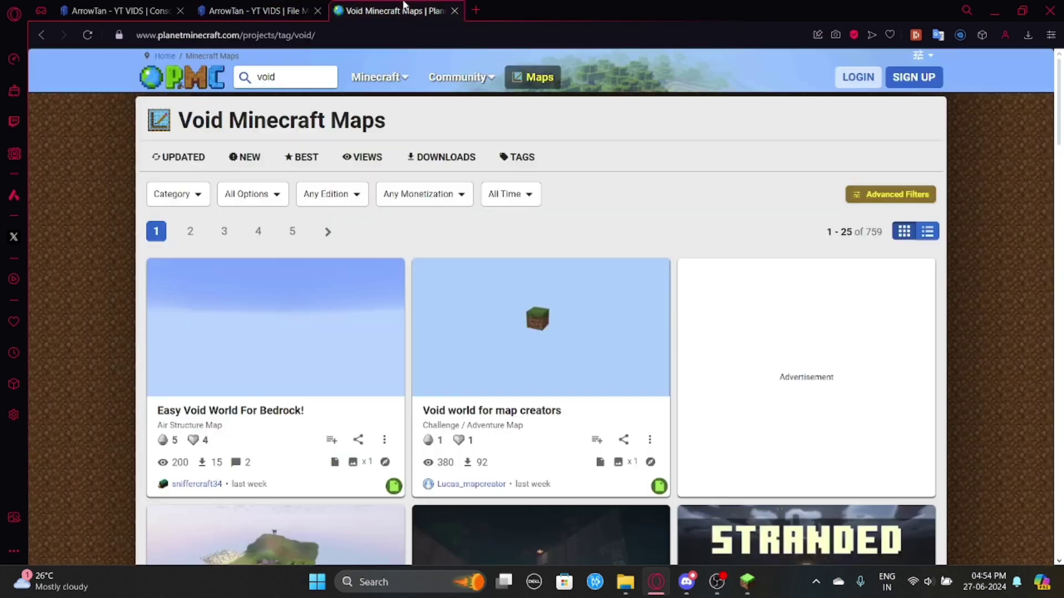
pyautogui.click(228, 416)
pyautogui.scroll(-3, 312, 400)
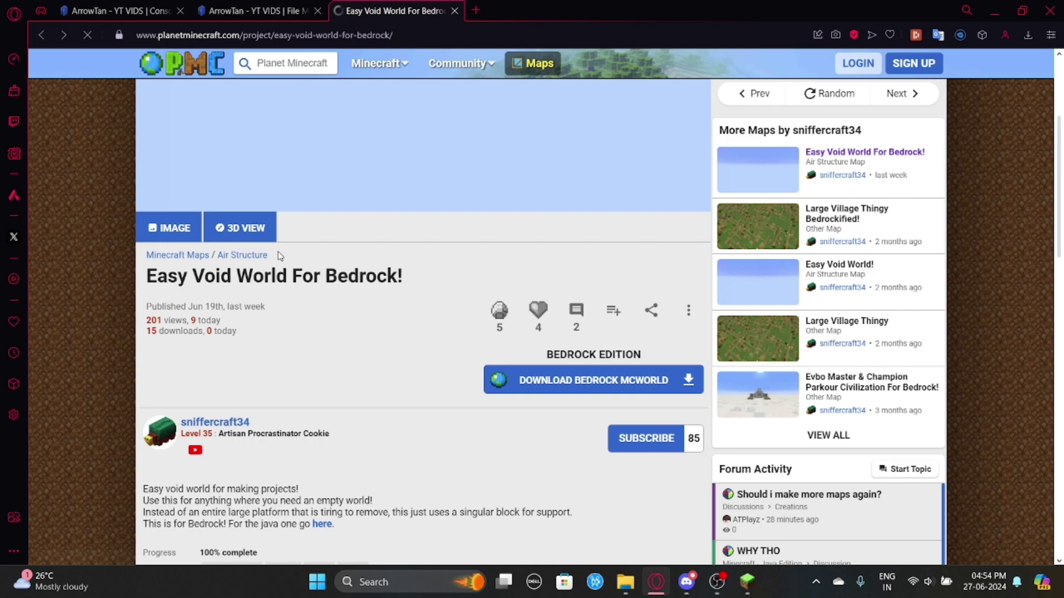
pyautogui.hotkey('alt', 'Left')
# - Download the "Void world for map creators" map as void-world-for-map-creators.zip into Downloads and open the archive's inner folder
pyautogui.click(452, 416)
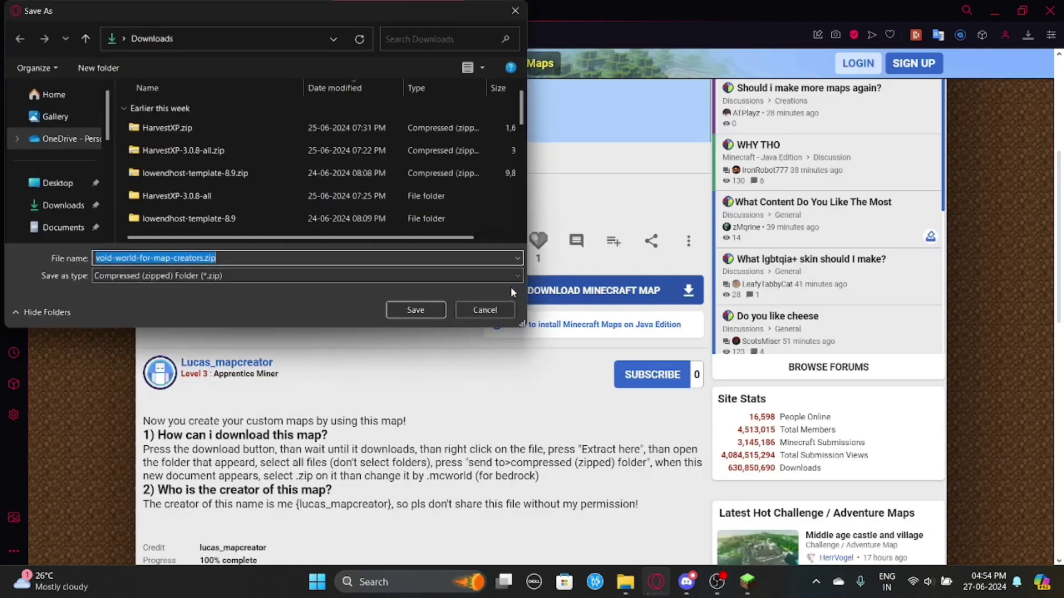
pyautogui.click(415, 309)
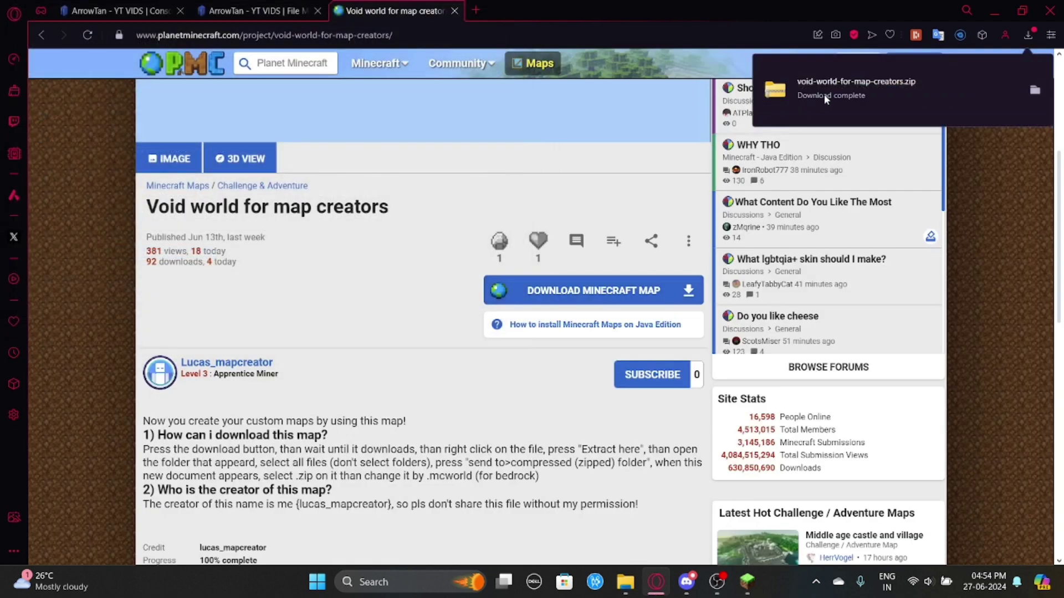
pyautogui.click(823, 94)
pyautogui.doubleClick(194, 137)
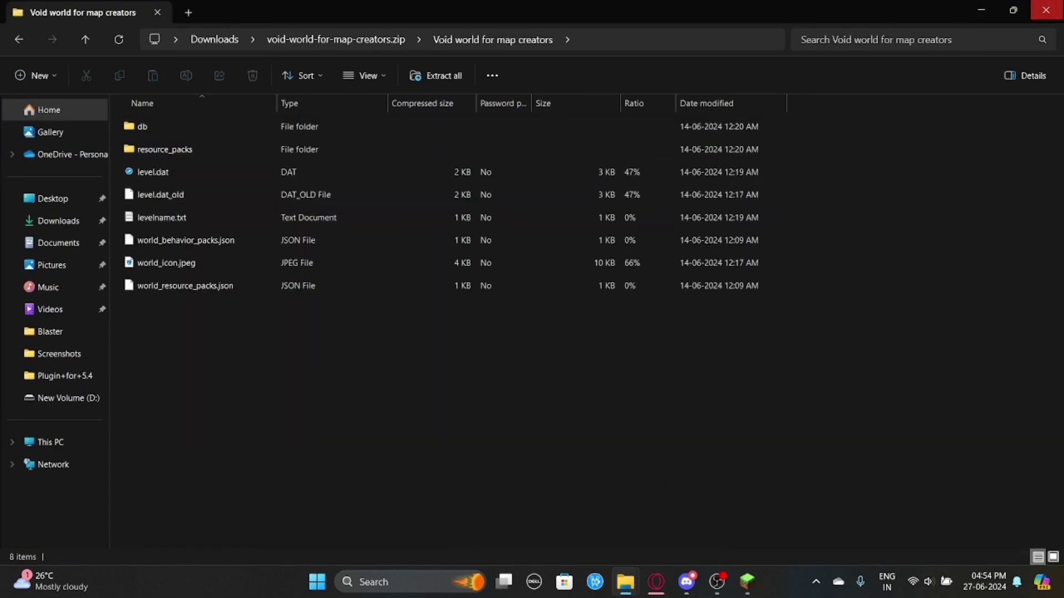
# - Return to the hosting panel's file manager and upload the downloaded void-world-for-map-creators.zip to the container folder
pyautogui.hotkey('alt', 'Tab')
pyautogui.click(166, 11)
pyautogui.click(204, 7)
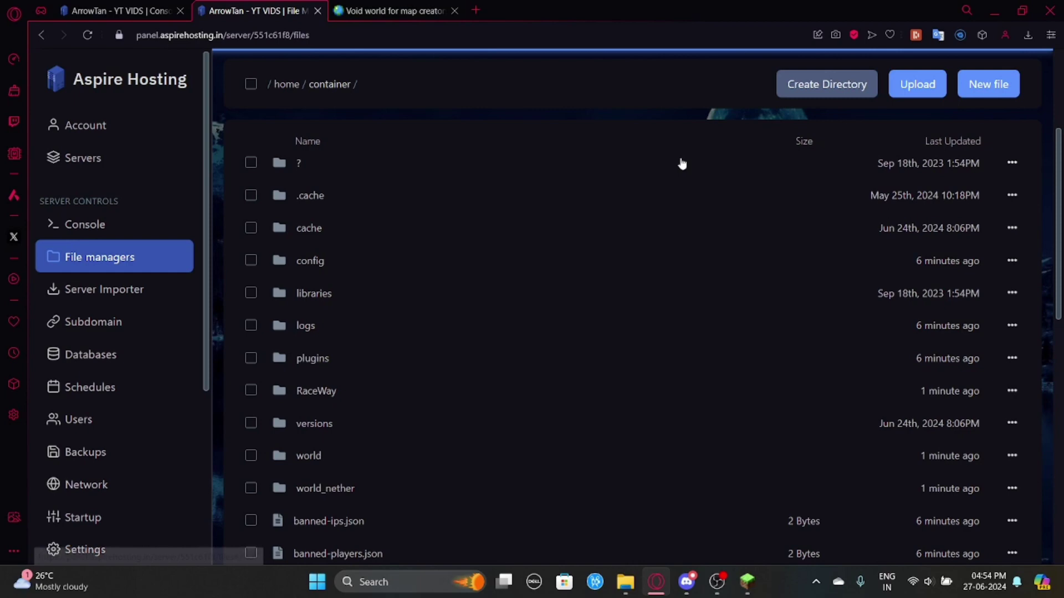
pyautogui.click(1028, 35)
pyautogui.moveTo(852, 139); pyautogui.dragTo(501, 166)
# - Unarchive void-world-for-map-creators.zip in the server's container folder
pyautogui.scroll(-12, 425, 365)
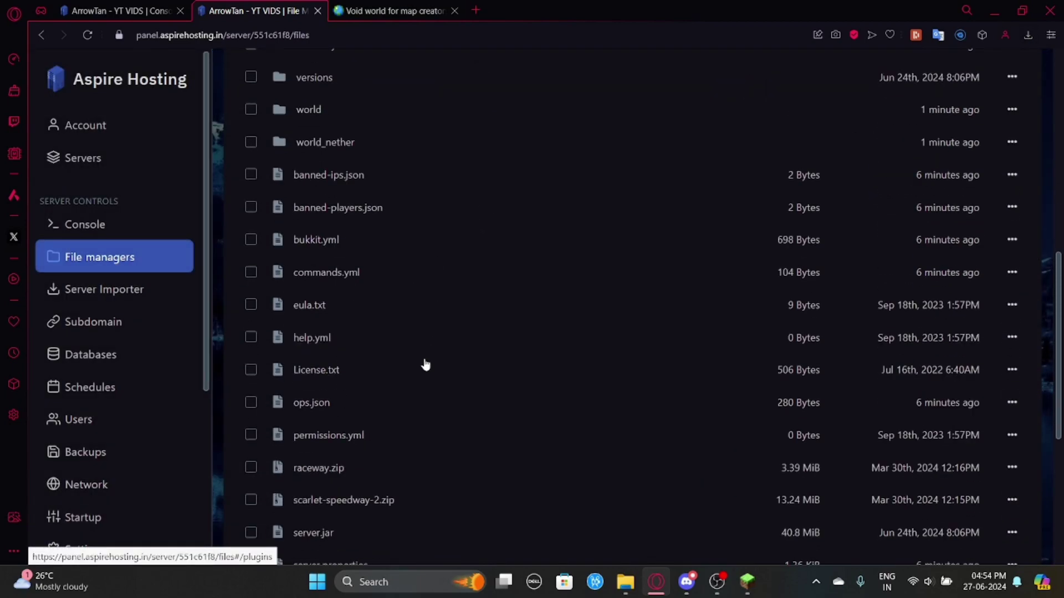
pyautogui.rightClick(344, 390)
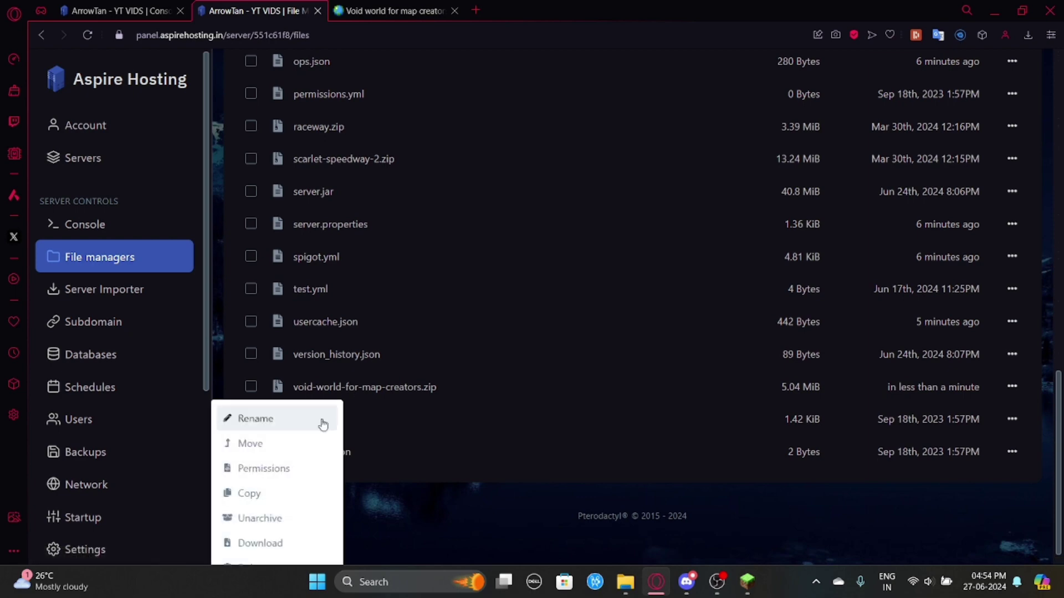
pyautogui.click(266, 516)
# - Rename the extracted "Void world for map creators" folder to VOID and switch to Minecraft
pyautogui.scroll(5, 296, 471)
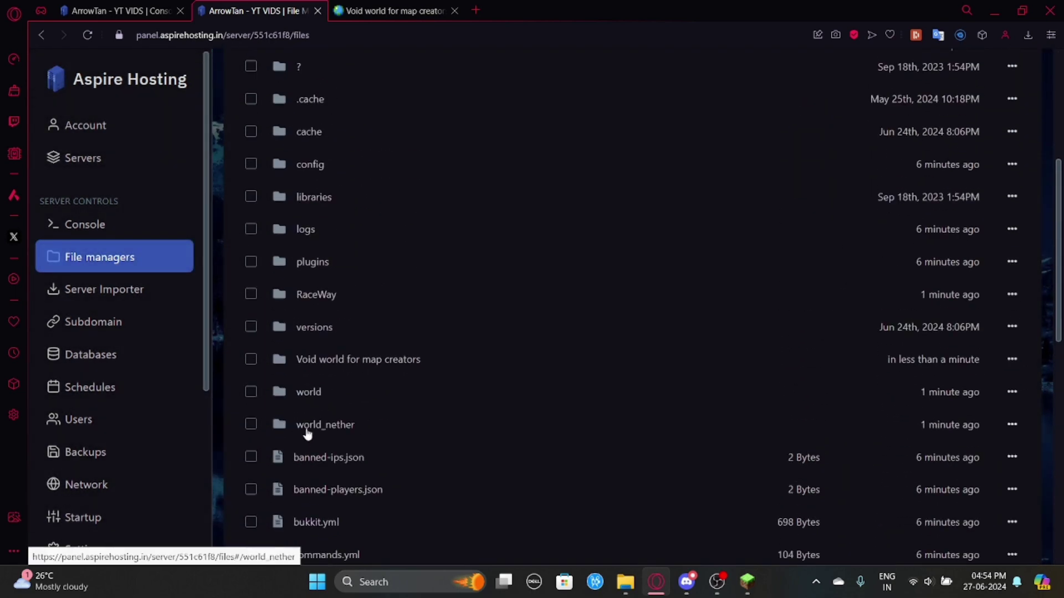
pyautogui.rightClick(337, 359)
pyautogui.click(300, 386)
pyautogui.hotkey('ctrl', 'a')
pyautogui.write('VOID')
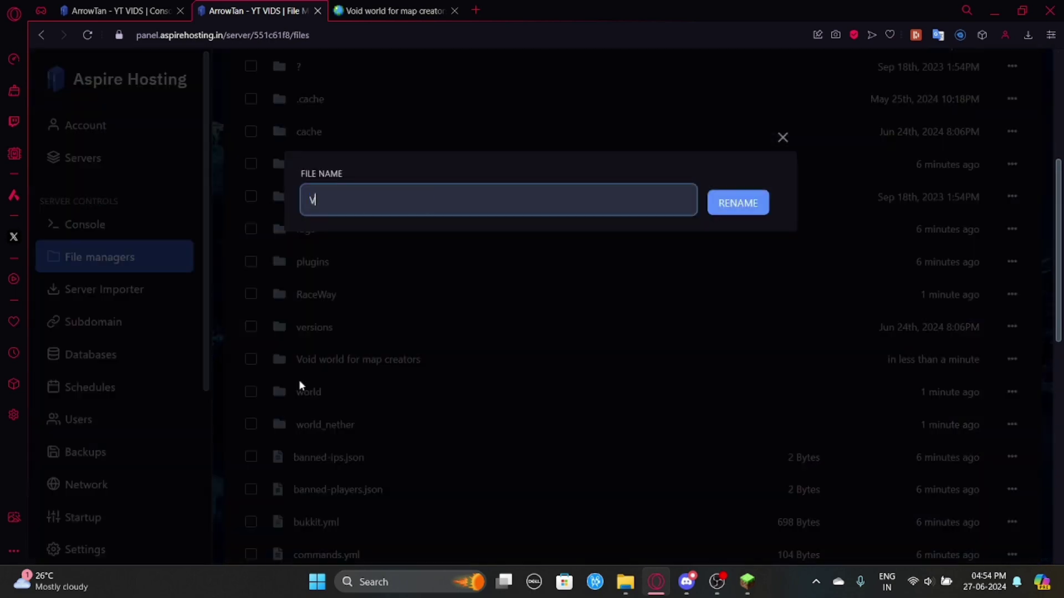
pyautogui.press('Return')
pyautogui.click(745, 582)
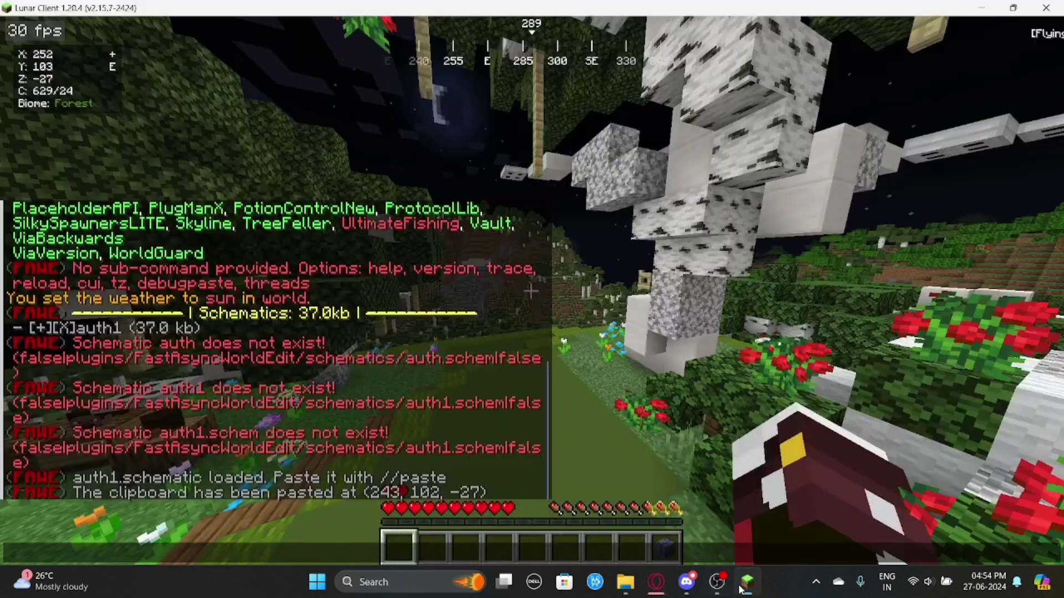
# - Switch to the browser, search for multiversecore and check the tested Minecraft versions on the Multiverse-Core SpigotMC page
pyautogui.press('Escape')
pyautogui.press('t')
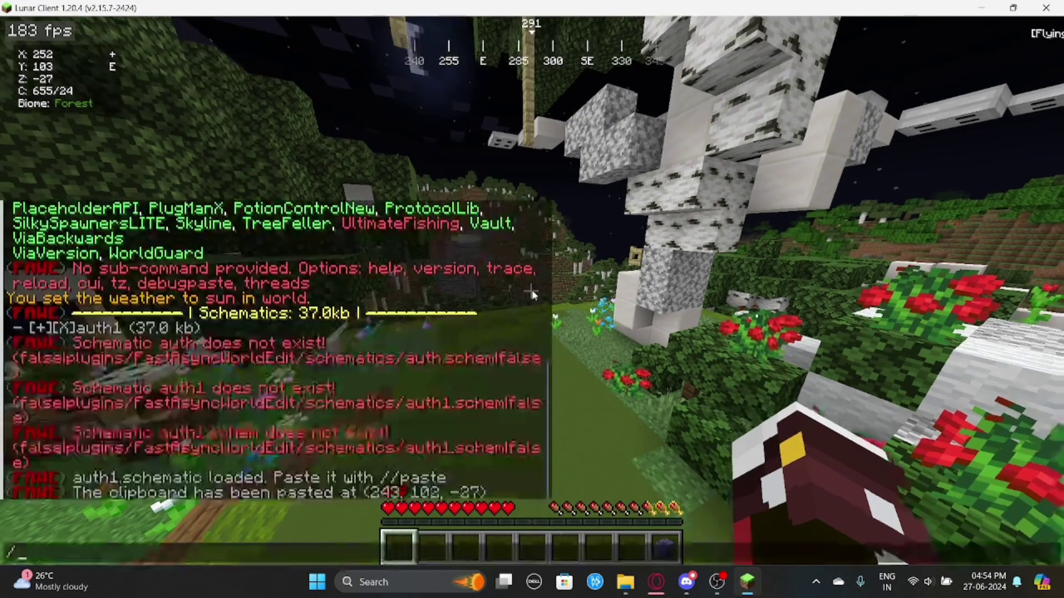
pyautogui.click(656, 581)
pyautogui.click(410, 11)
pyautogui.click(404, 42)
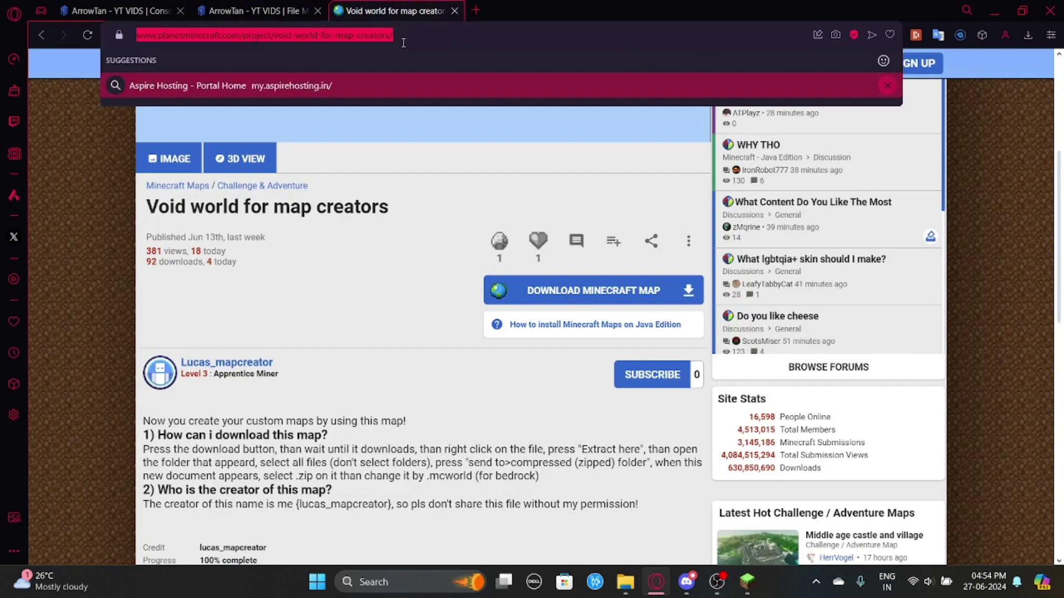
pyautogui.write('multivers')
pyautogui.write('ecore')
pyautogui.press('Return')
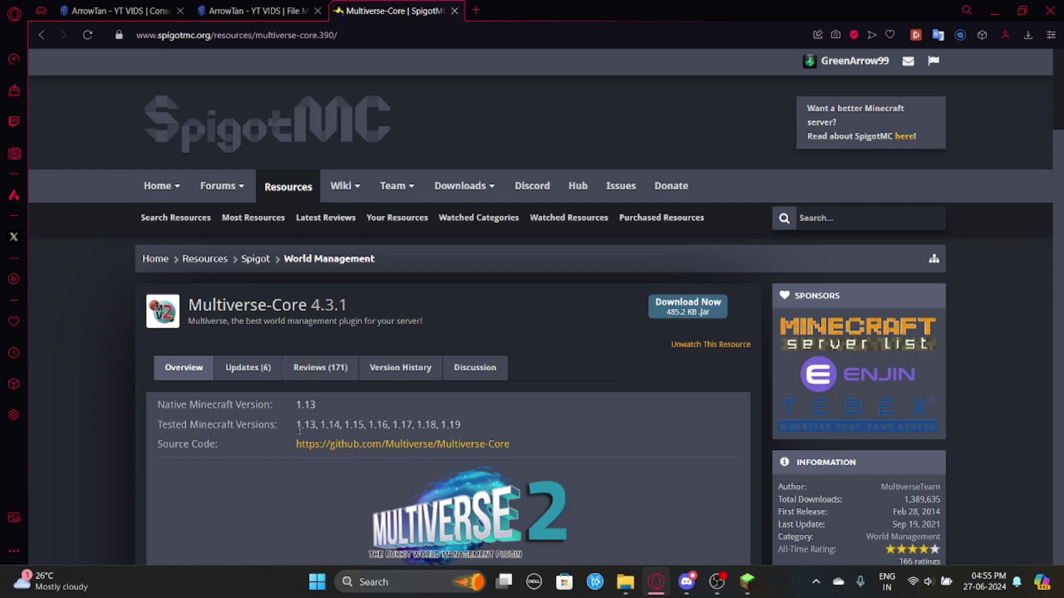
pyautogui.moveTo(299, 431); pyautogui.dragTo(466, 426)
pyautogui.click(489, 410)
# - Switch to Minecraft and show the Multiverse command help with /mv
pyautogui.click(746, 582)
pyautogui.write('/mv')
pyautogui.press('Return')
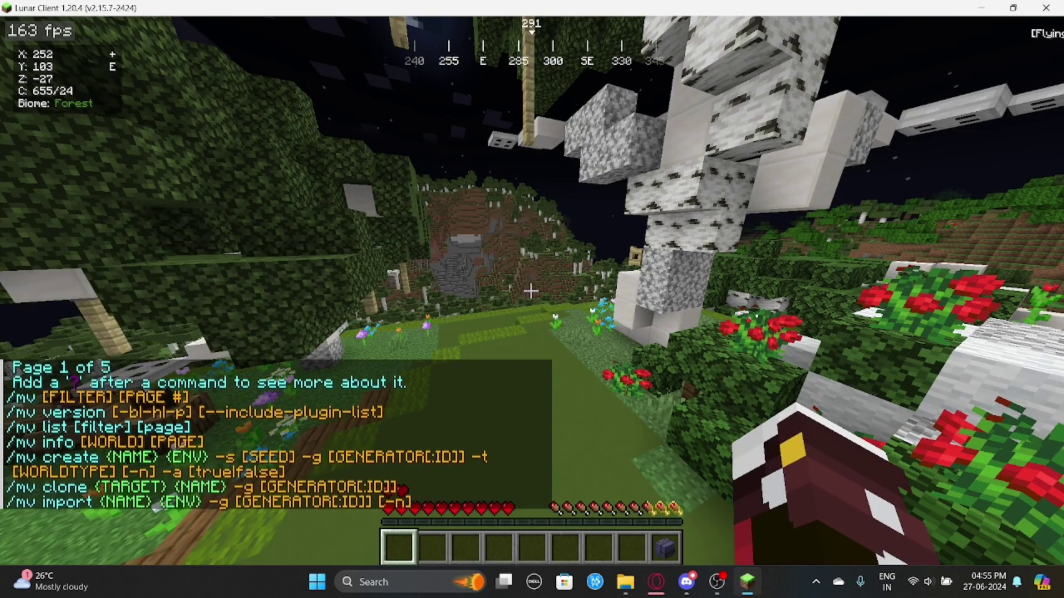
# - Try to import the uploaded world with the command /mvimport VOID normal
pyautogui.write('/mv')
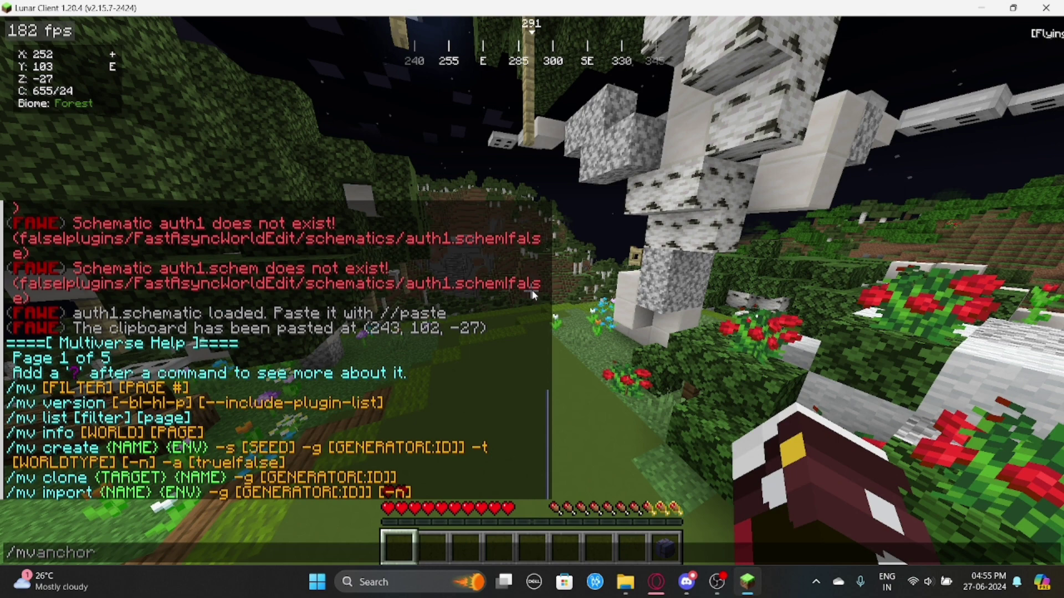
pyautogui.write(' impor')
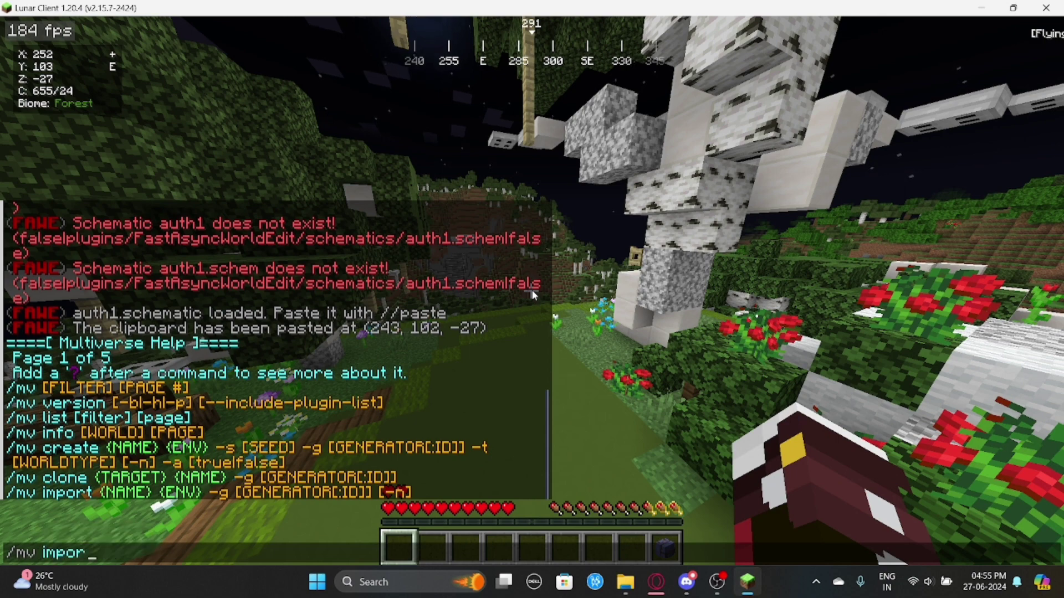
pyautogui.press('BackSpace')
pyautogui.press('BackSpace')
pyautogui.press('BackSpace')
pyautogui.press('BackSpace')
pyautogui.press('BackSpace')
pyautogui.press('BackSpace')
pyautogui.press('BackSpace')
pyautogui.press('BackSpace')
pyautogui.write('mvimport ')
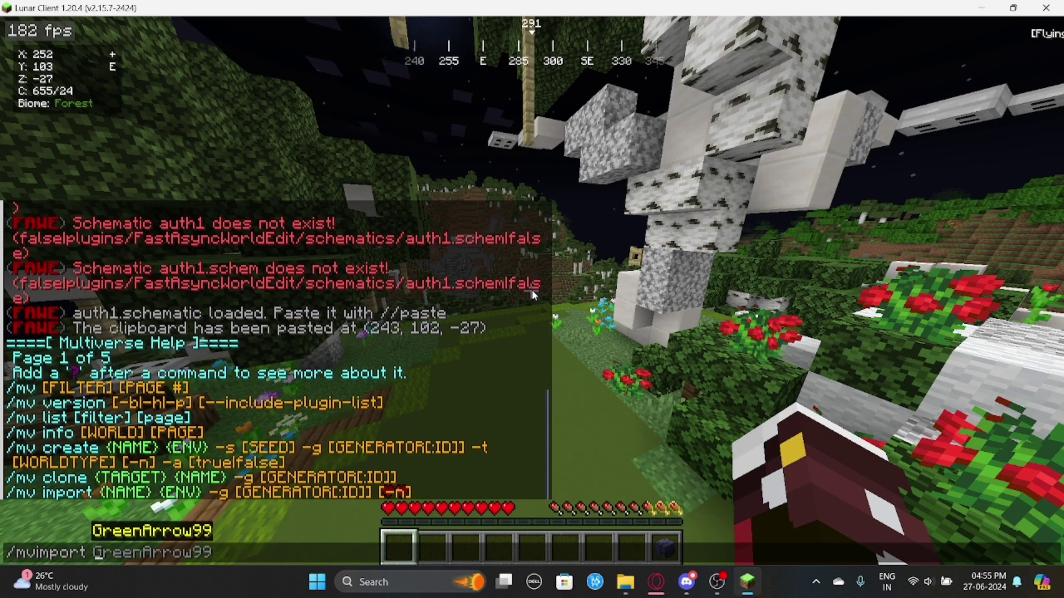
pyautogui.write('VOID')
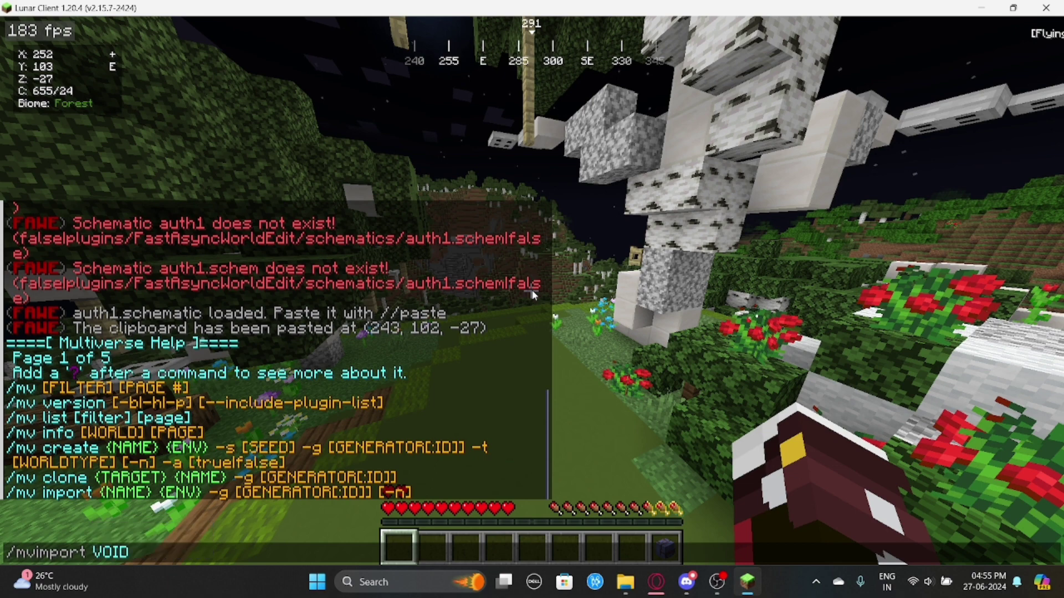
pyautogui.write(' normal')
pyautogui.press('Return')
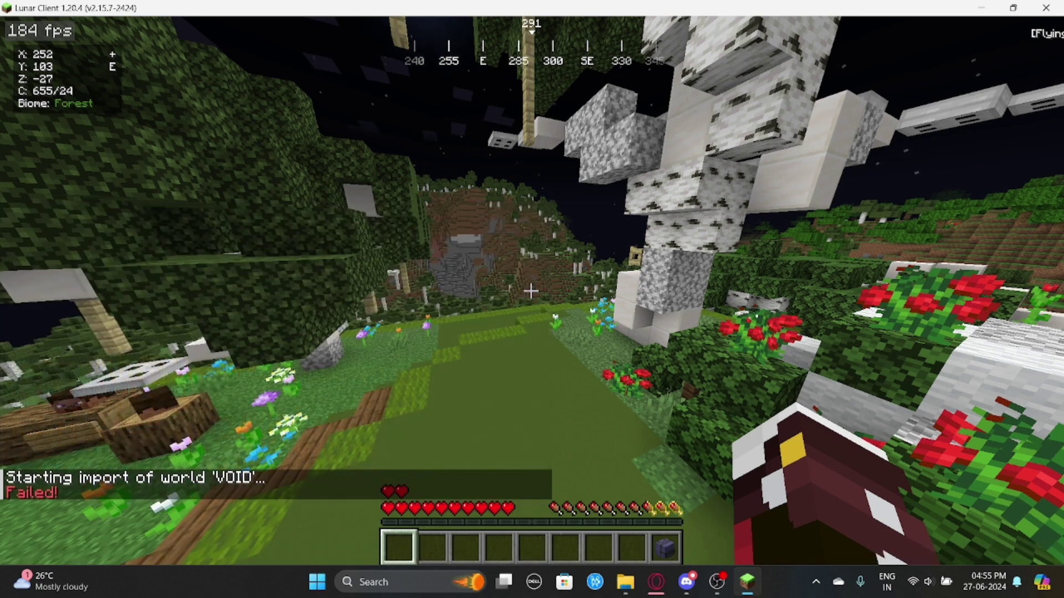
pyautogui.press('t')
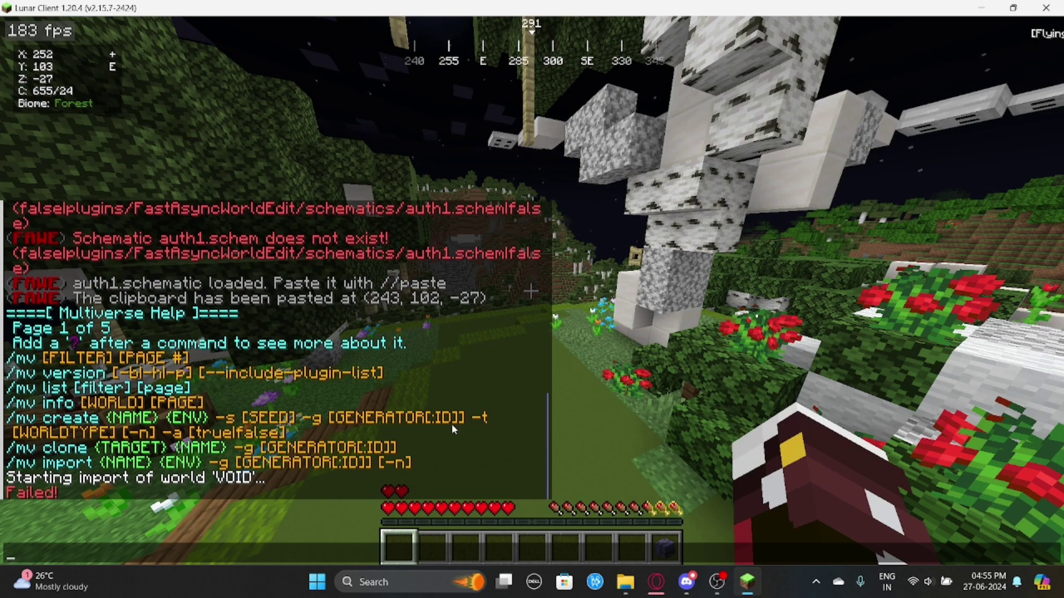
pyautogui.press('Escape')
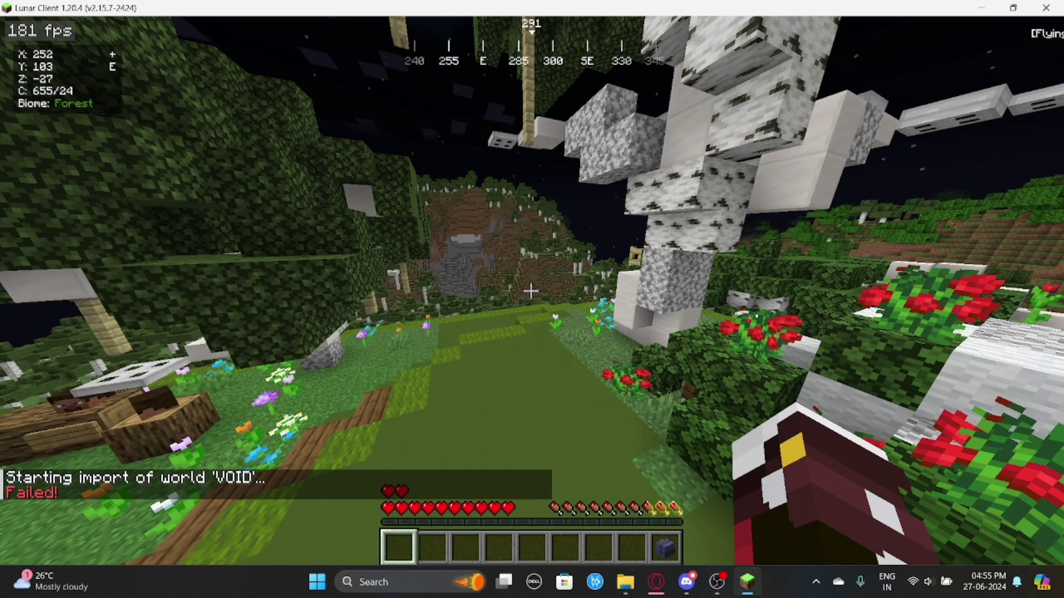
# - Switch to the hosting panel in the browser, open the server's console and restart the server
pyautogui.press('/')
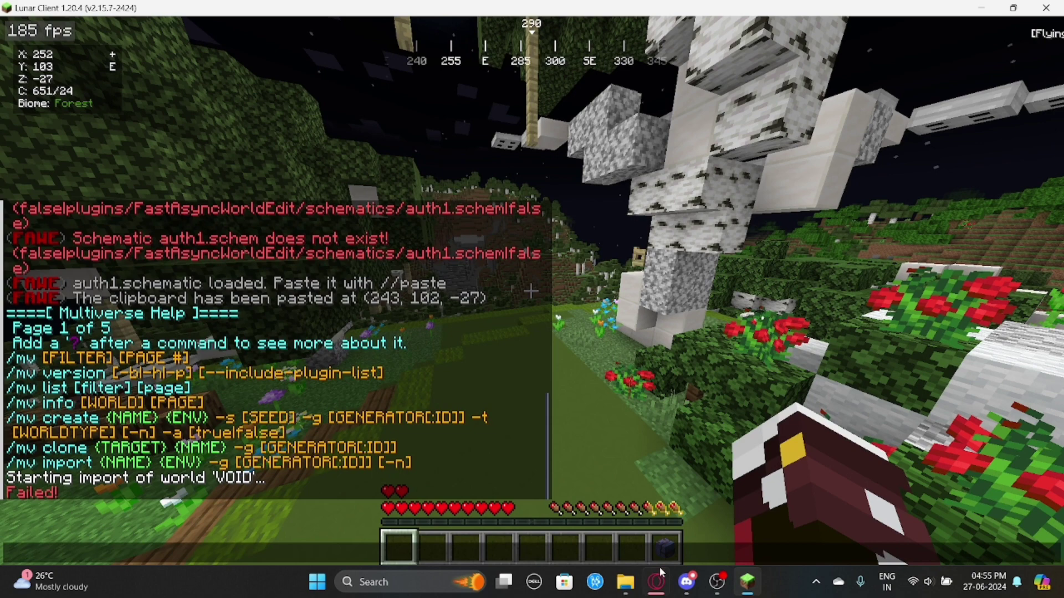
pyautogui.click(657, 580)
pyautogui.hotkey('ctrl', 'Tab')
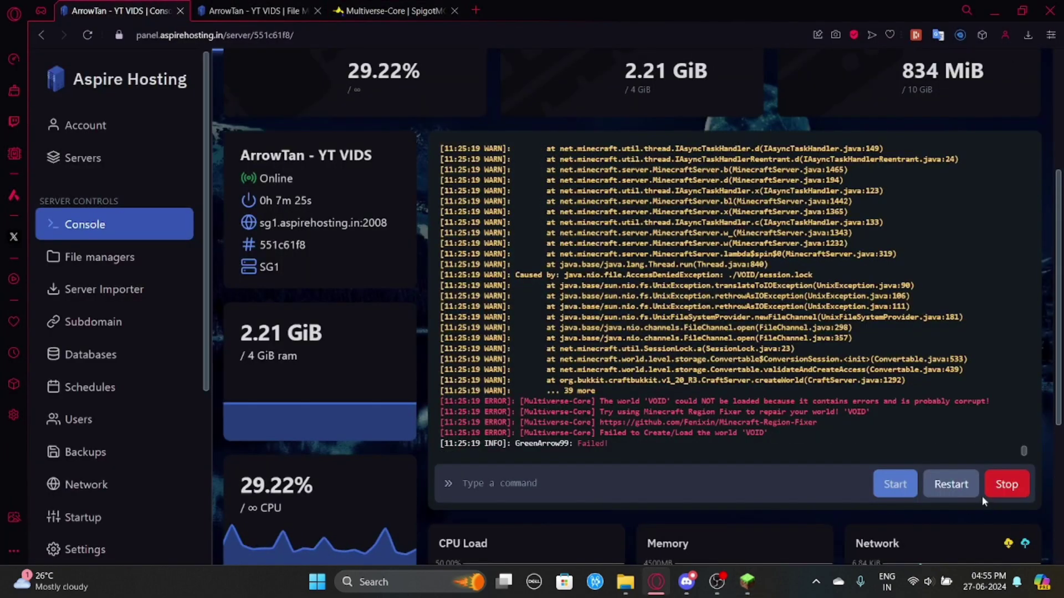
pyautogui.click(950, 484)
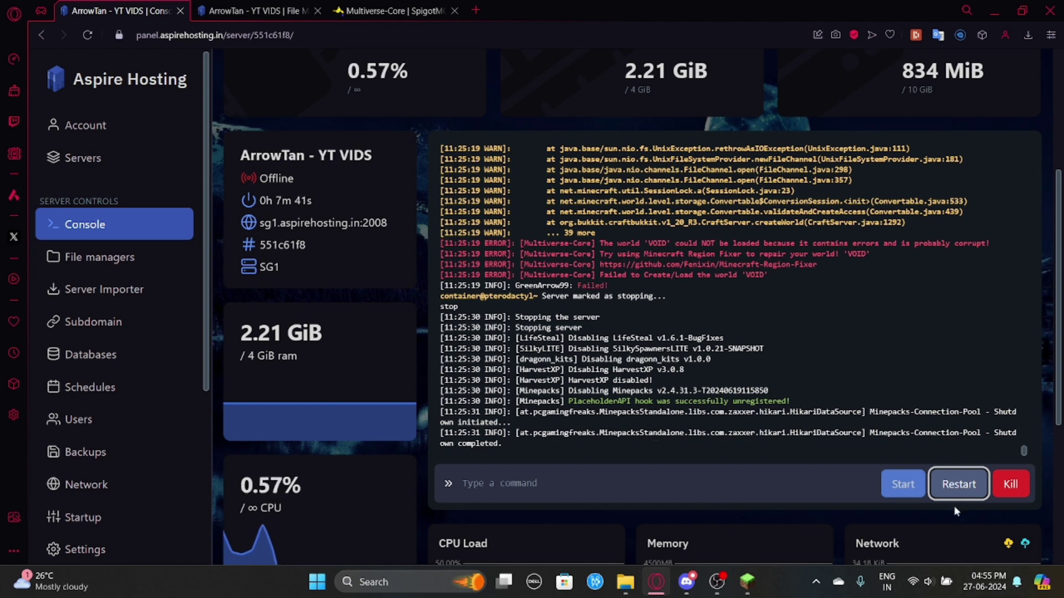
# - Return to Minecraft and try to teleport to the uploaded world with /mvtp VOID
pyautogui.click(747, 581)
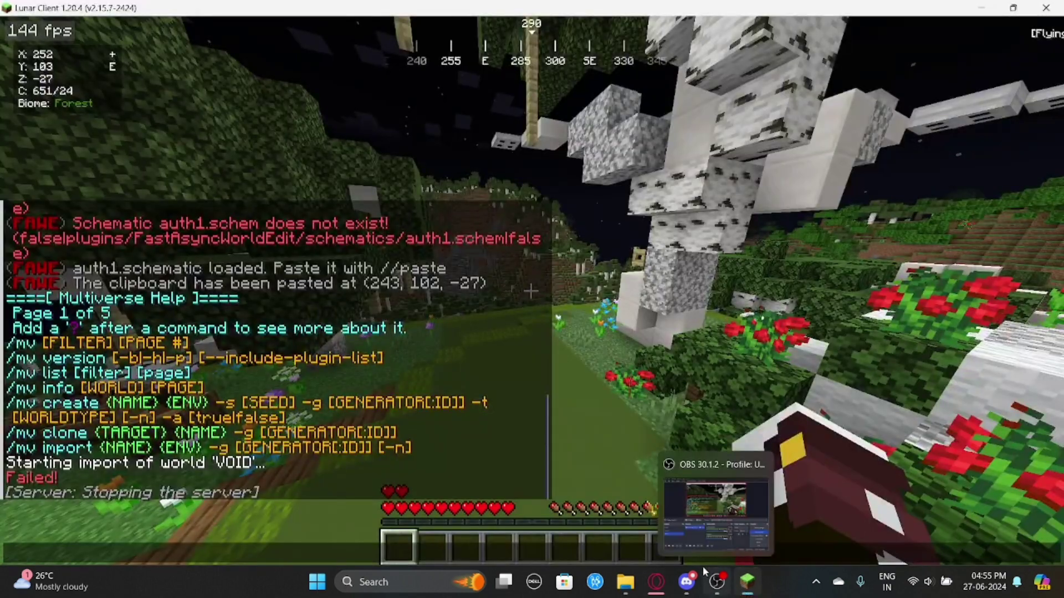
pyautogui.hotkey('alt', 'Tab')
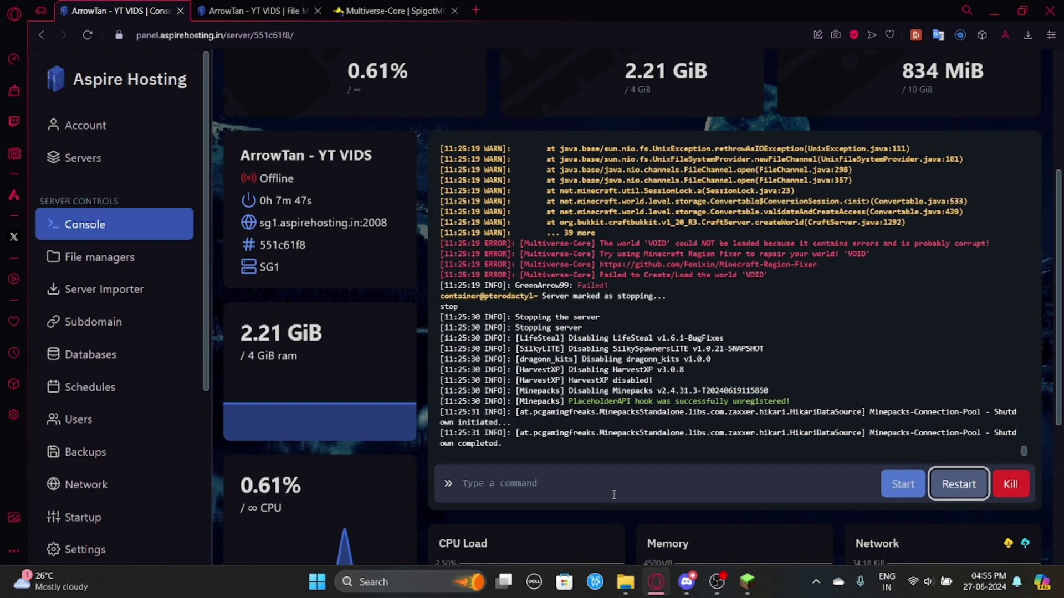
pyautogui.hotkey('alt', 'Tab')
pyautogui.hotkey('alt', 'Tab')
pyautogui.hotkey('alt', 'Tab')
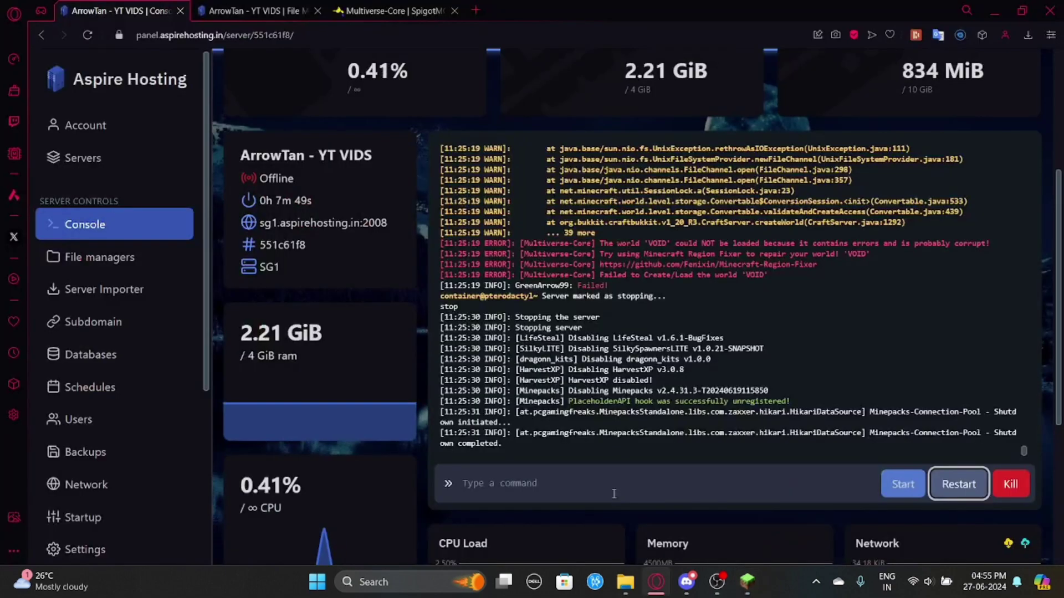
pyautogui.press('Escape')
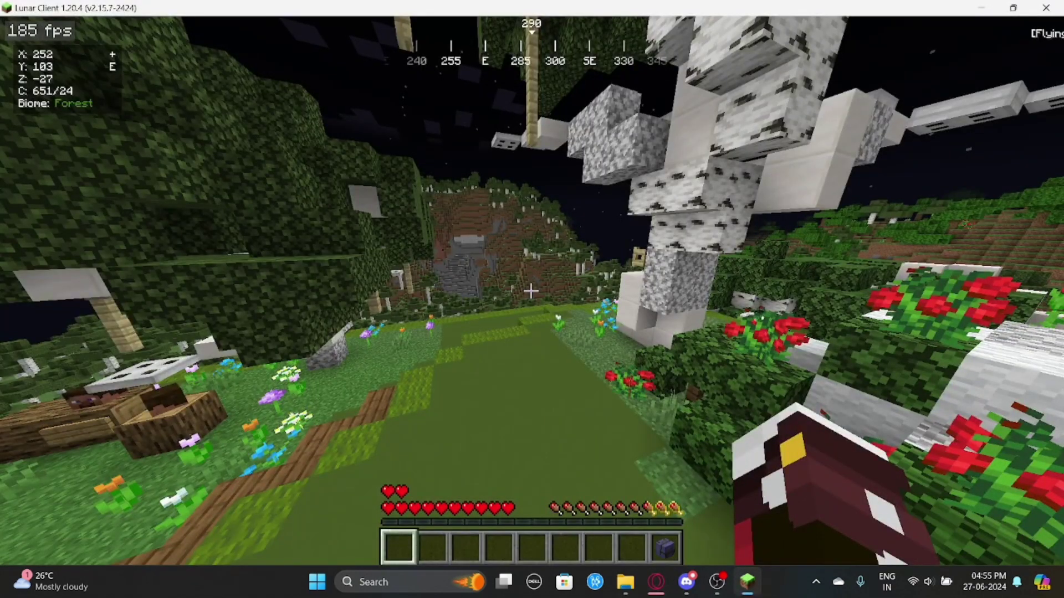
pyautogui.write('/mvtp VOID')
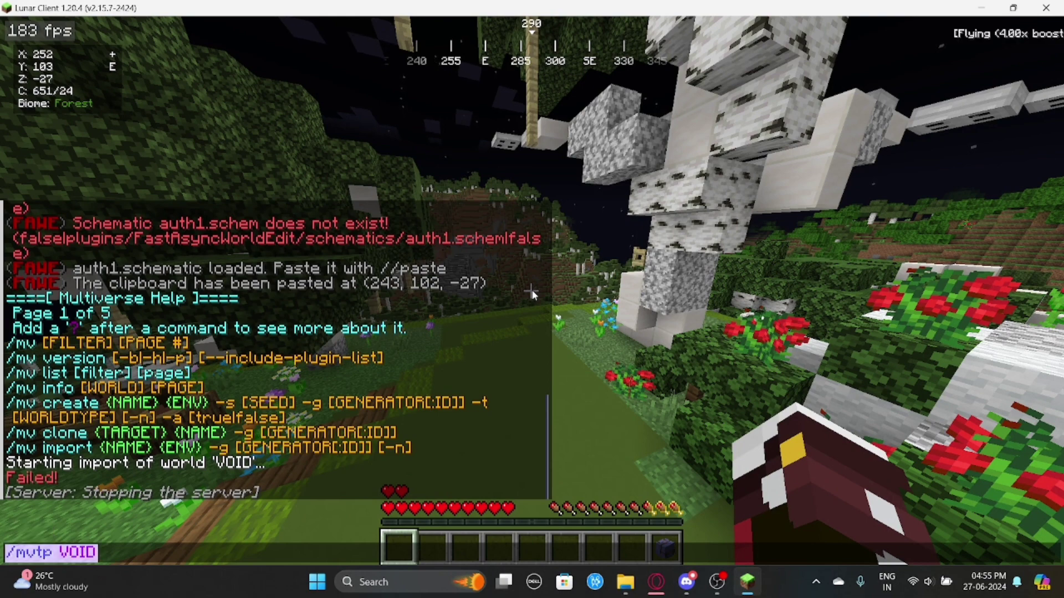
pyautogui.press('Return')
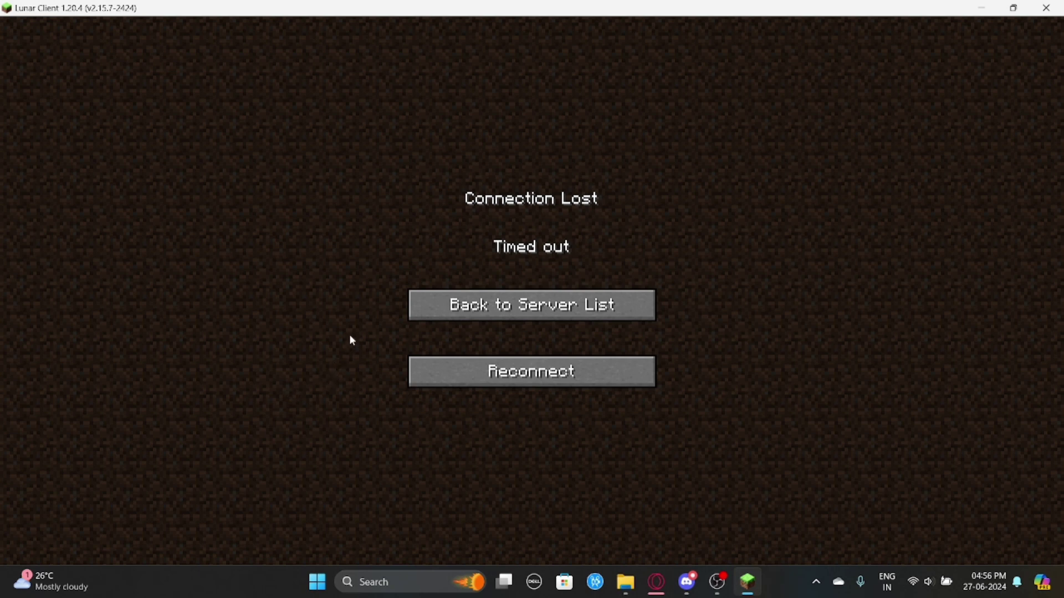
# - Switch back to the hosting panel's console, forcibly stop the server process and start the server again
pyautogui.click(659, 581)
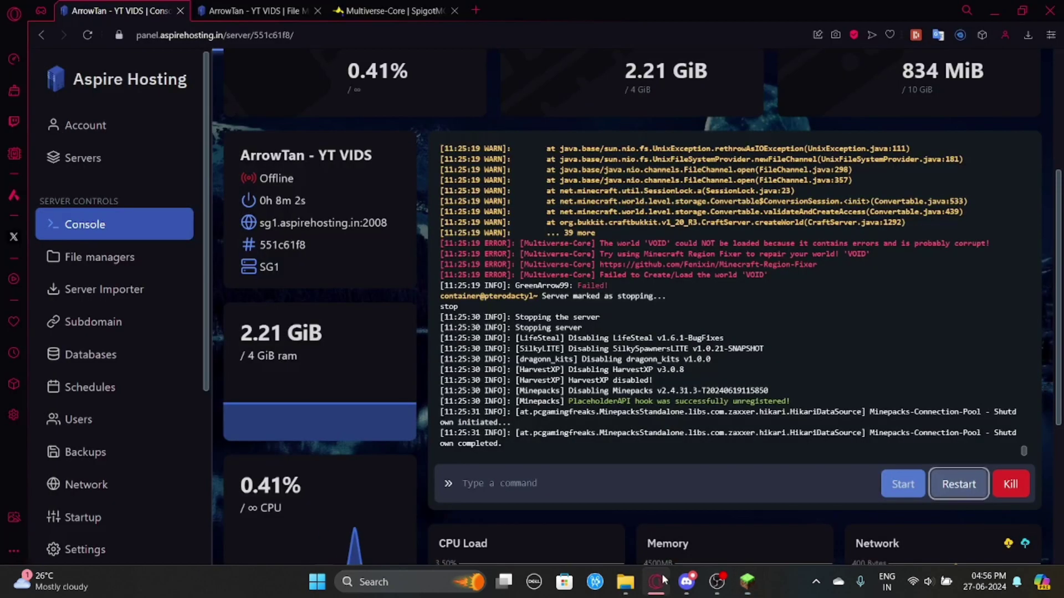
pyautogui.click(1010, 485)
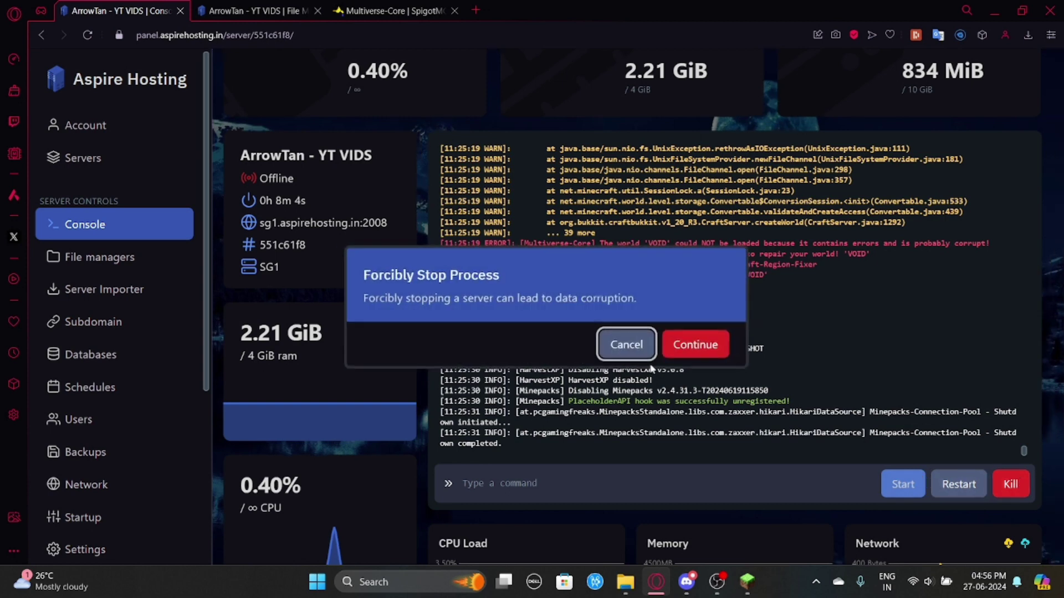
pyautogui.click(695, 344)
pyautogui.click(893, 483)
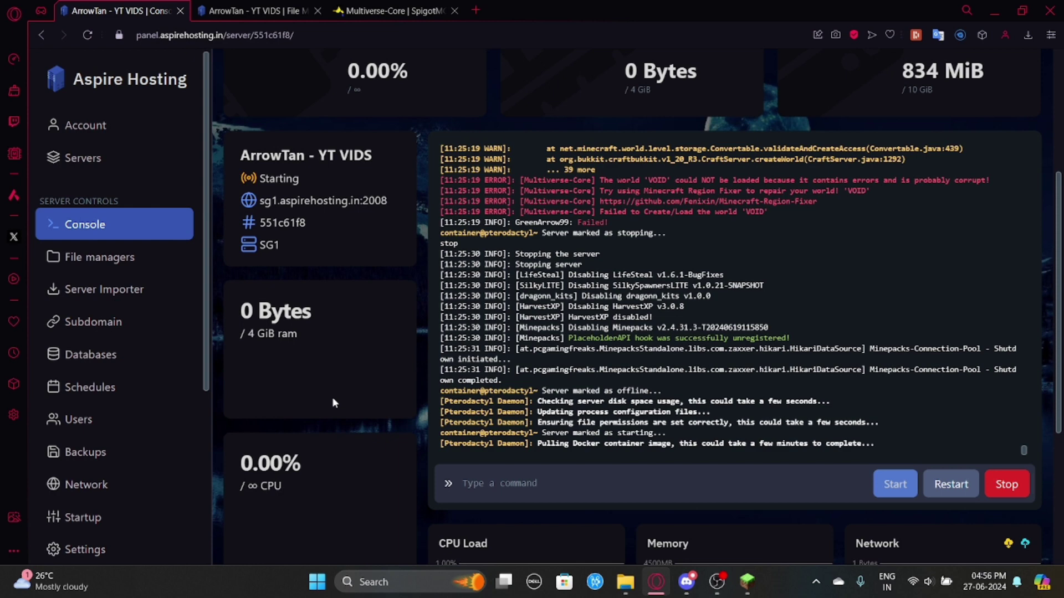
# - Examine the VOID folder's files in the file manager and return to the container folder listing
pyautogui.hotkey('ctrl', 'Tab')
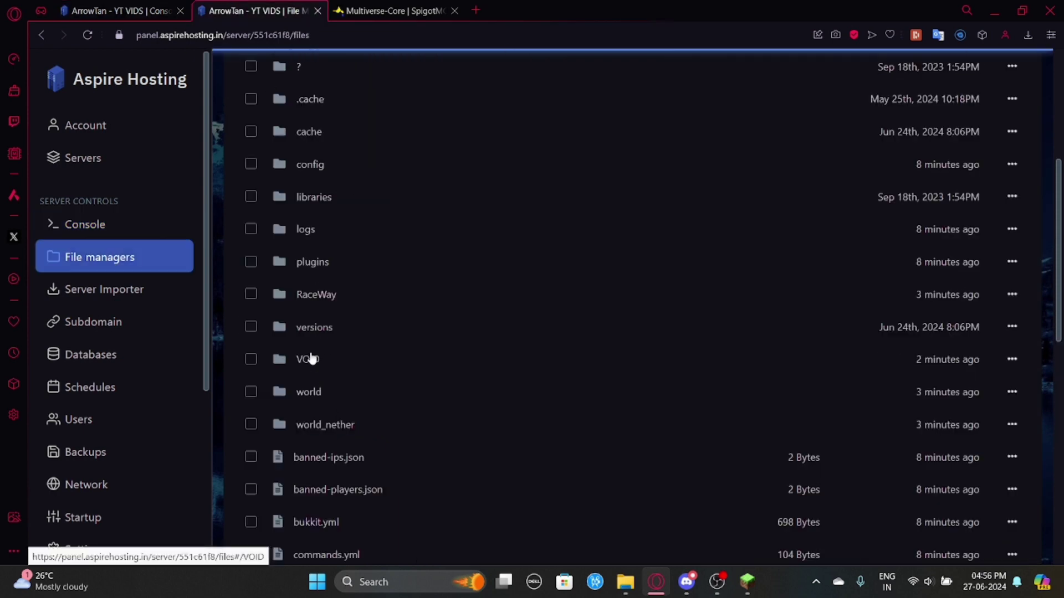
pyautogui.click(308, 359)
pyautogui.scroll(-2, 355, 310)
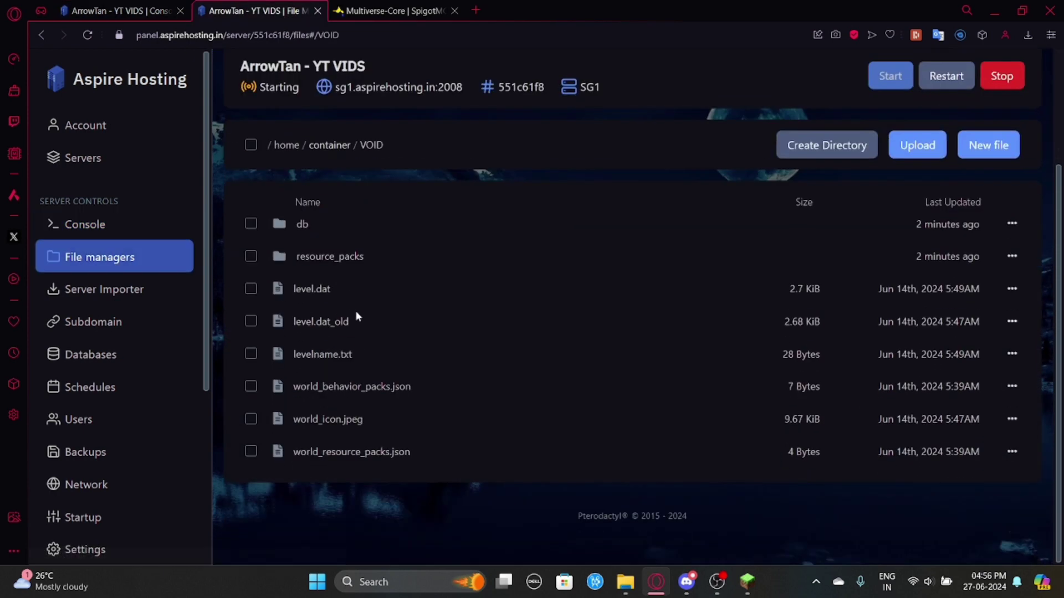
pyautogui.click(328, 145)
pyautogui.scroll(-3, 398, 316)
pyautogui.scroll(-7, 399, 315)
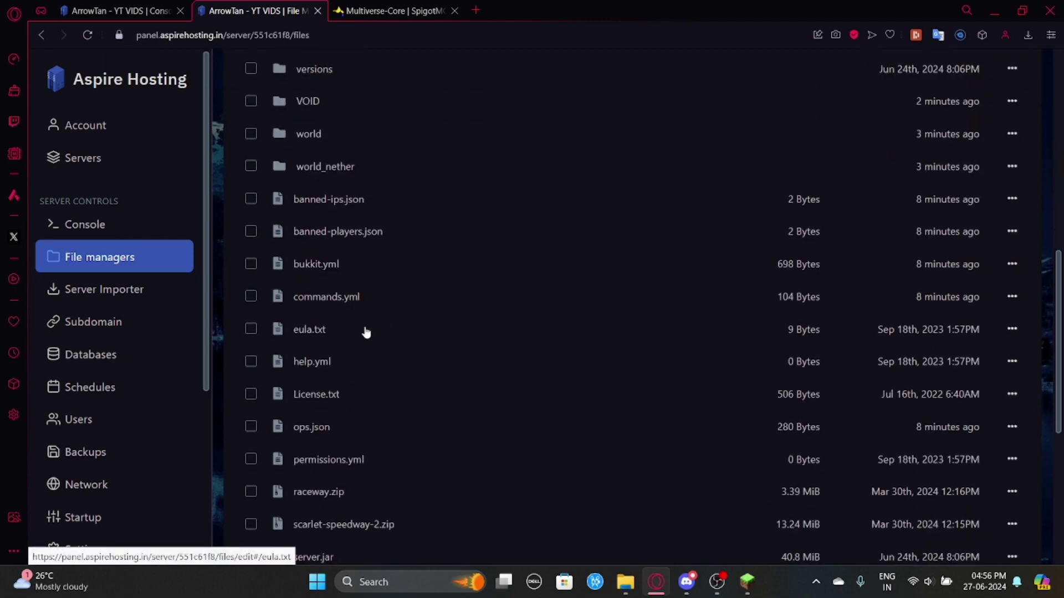
pyautogui.scroll(3, 333, 336)
pyautogui.scroll(3, 333, 336)
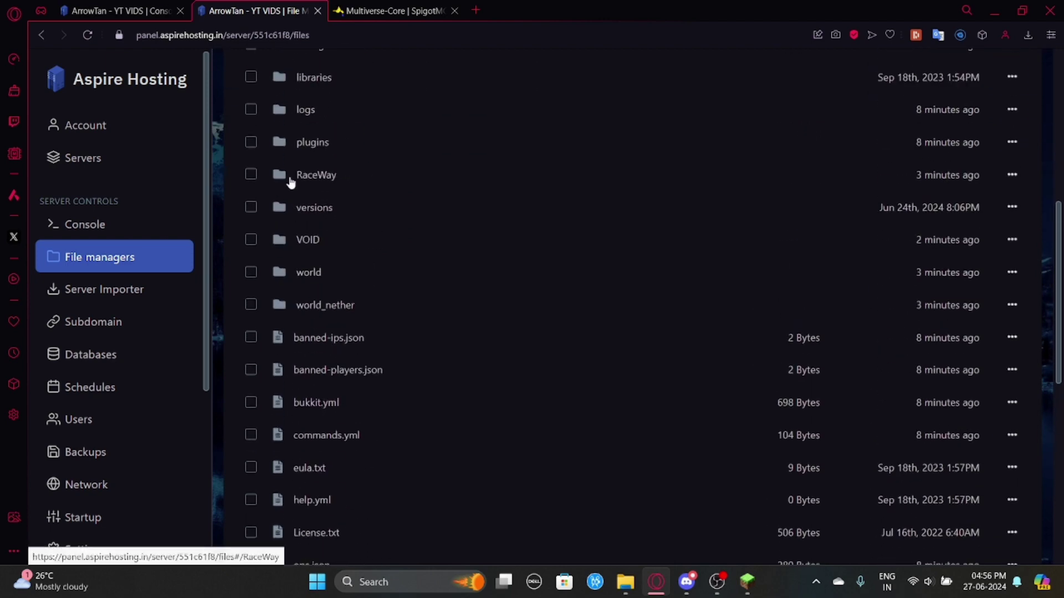
# - Copy the RaceWay world folder's name and open server.properties from the container folder for editing
pyautogui.moveTo(288, 178); pyautogui.dragTo(357, 176)
pyautogui.hotkey('ctrl', 'c')
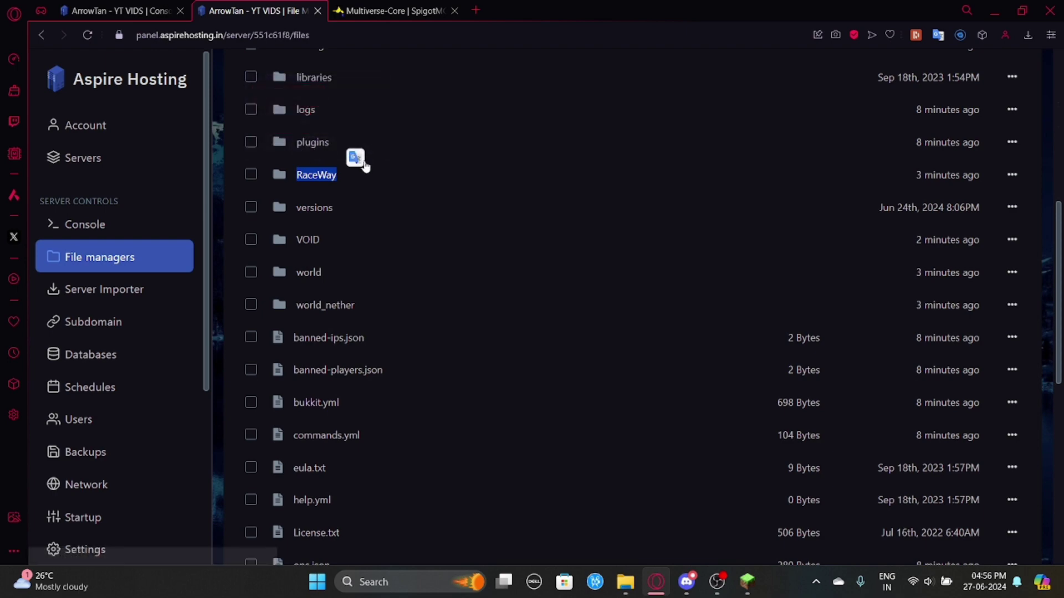
pyautogui.scroll(-2, 327, 347)
pyautogui.scroll(-2, 329, 349)
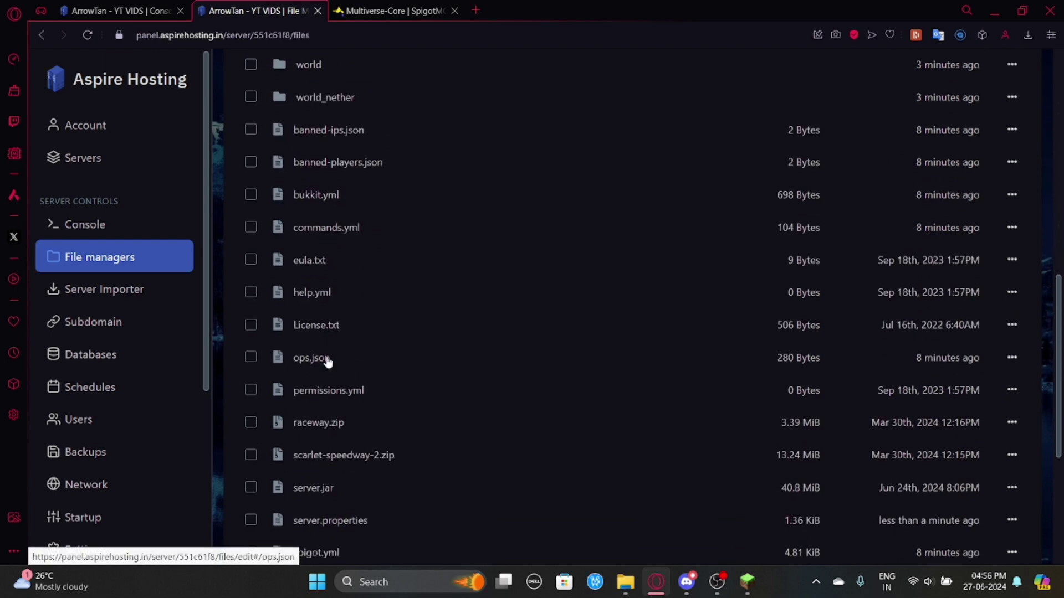
pyautogui.scroll(2, 324, 382)
pyautogui.scroll(-4, 320, 399)
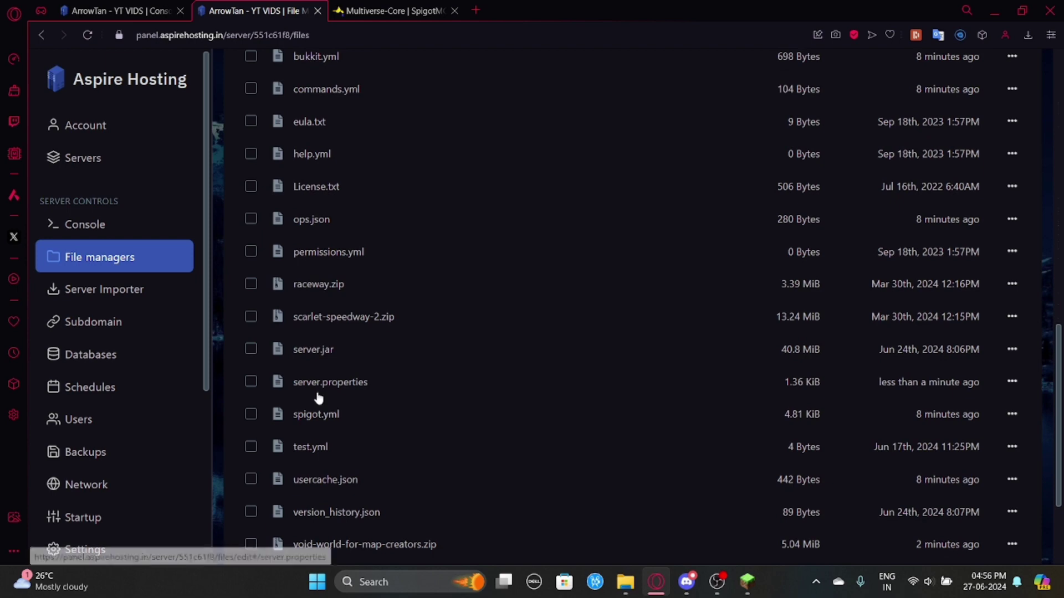
pyautogui.click(322, 392)
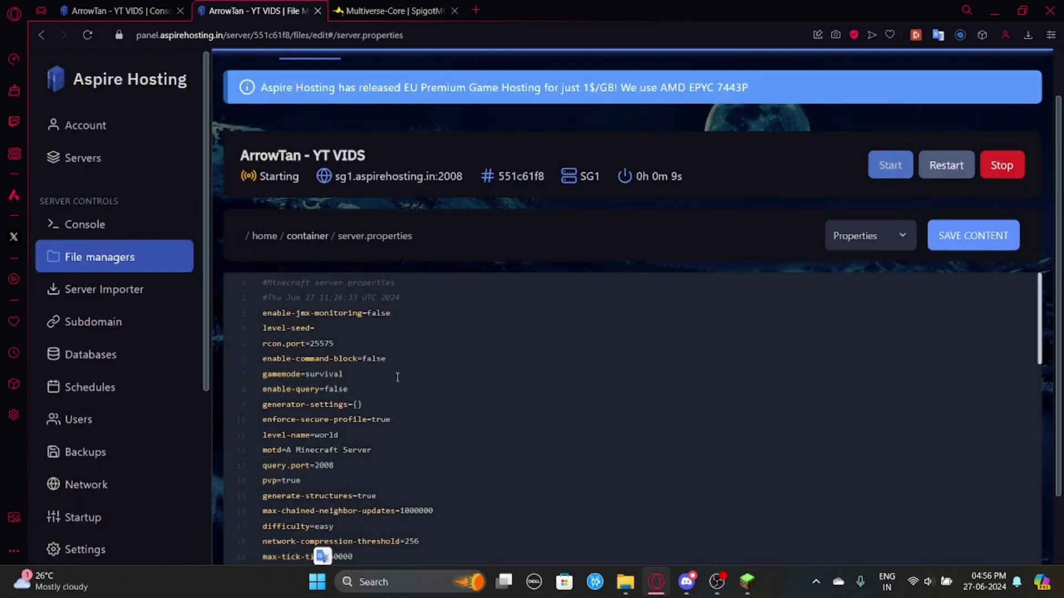
# - Find level-name in server.properties, replace its value with RaceWay and save the file
pyautogui.click(399, 379)
pyautogui.hotkey('ctrl', 'f')
pyautogui.write('le')
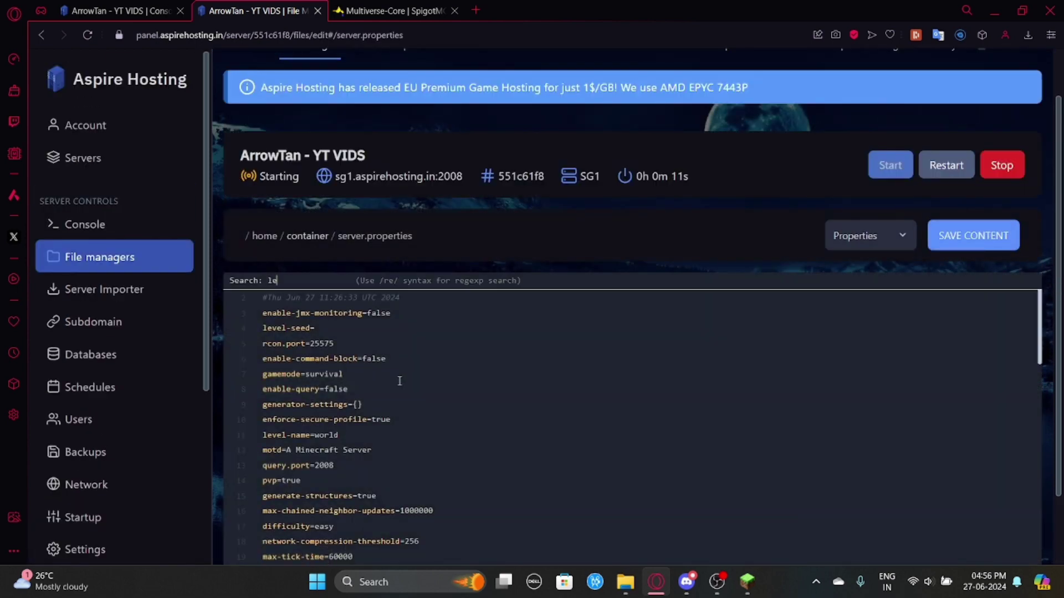
pyautogui.write('vel-name')
pyautogui.press('Return')
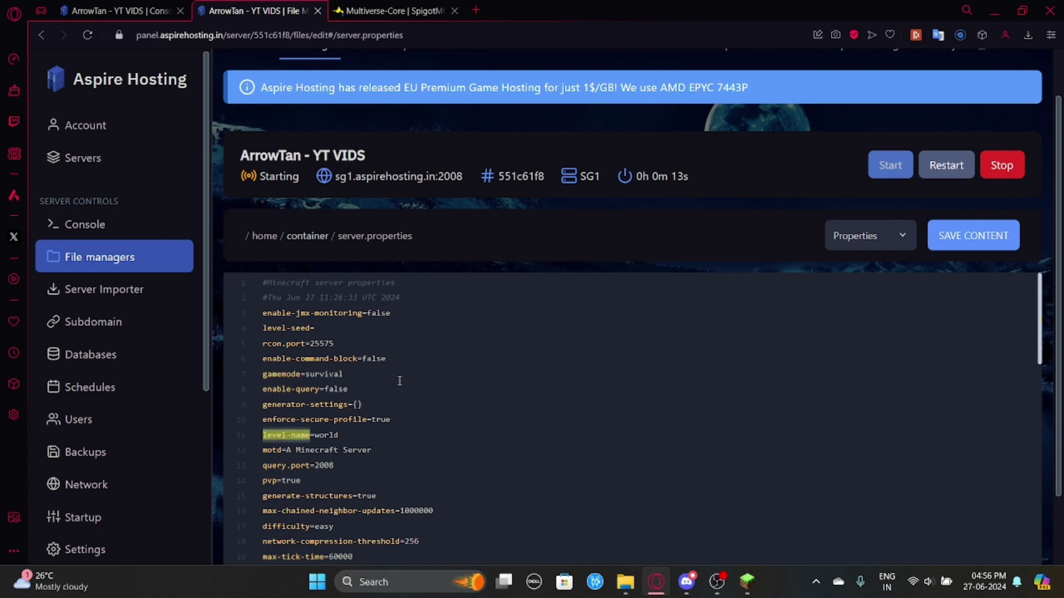
pyautogui.doubleClick(366, 433)
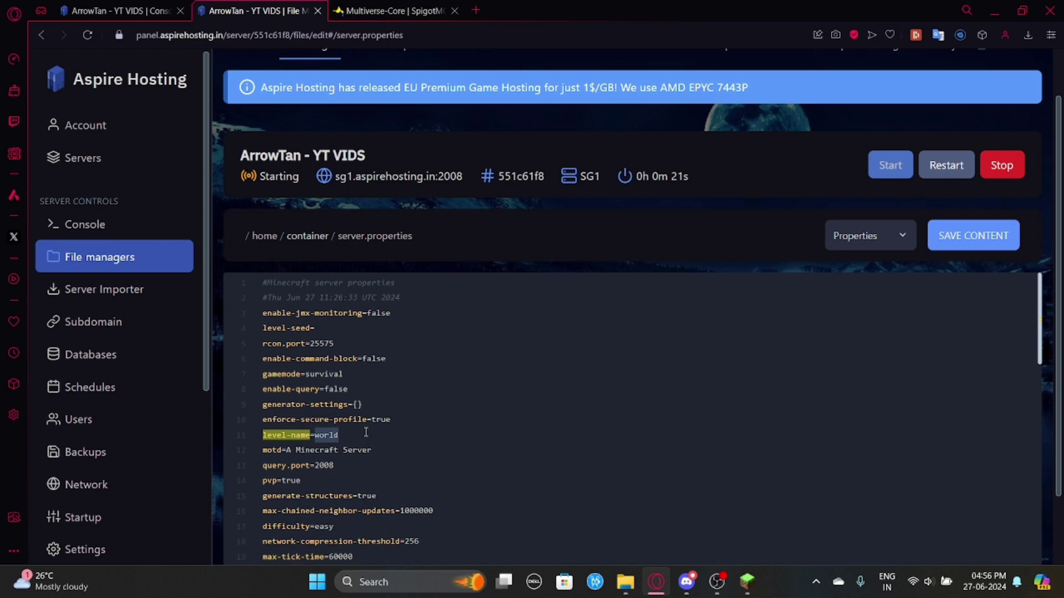
pyautogui.hotkey('ctrl', 'v')
pyautogui.click(975, 235)
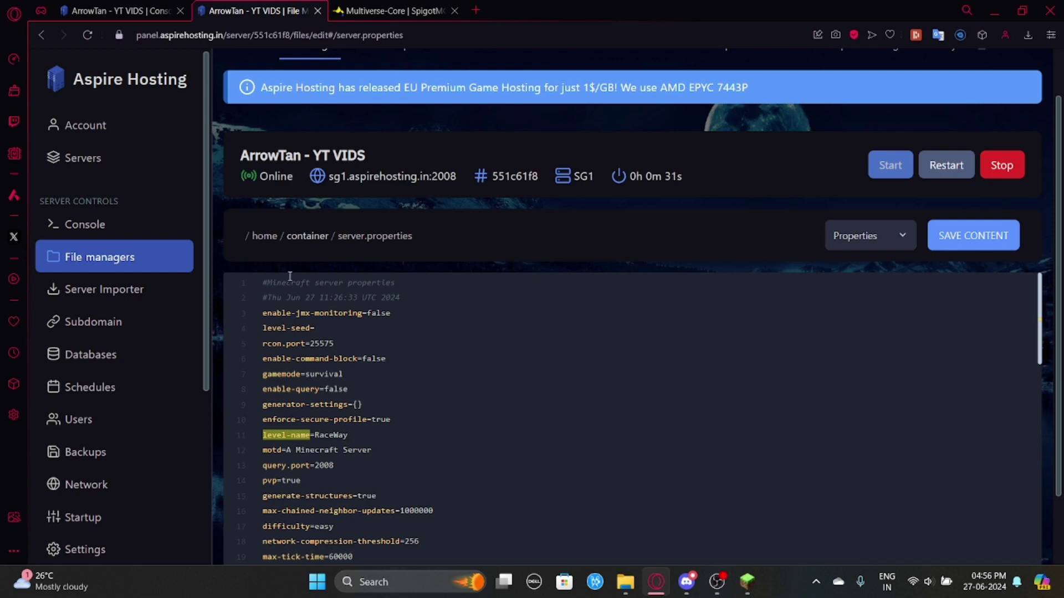
# - Return to the container folder, find the Multiverse-Core folder inside plugins and open its config.yml for editing
pyautogui.click(305, 237)
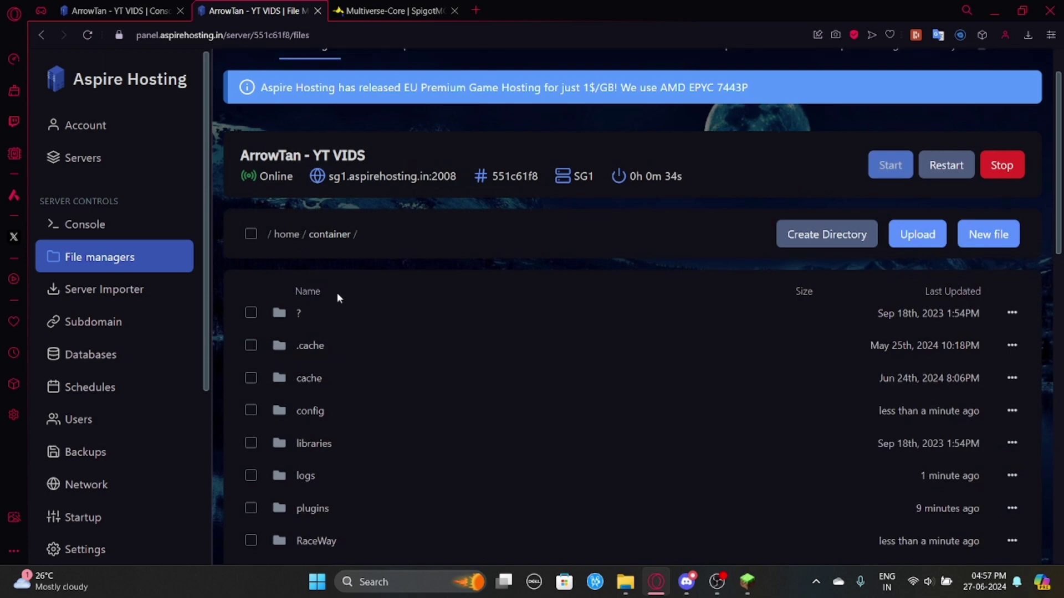
pyautogui.scroll(-5, 349, 308)
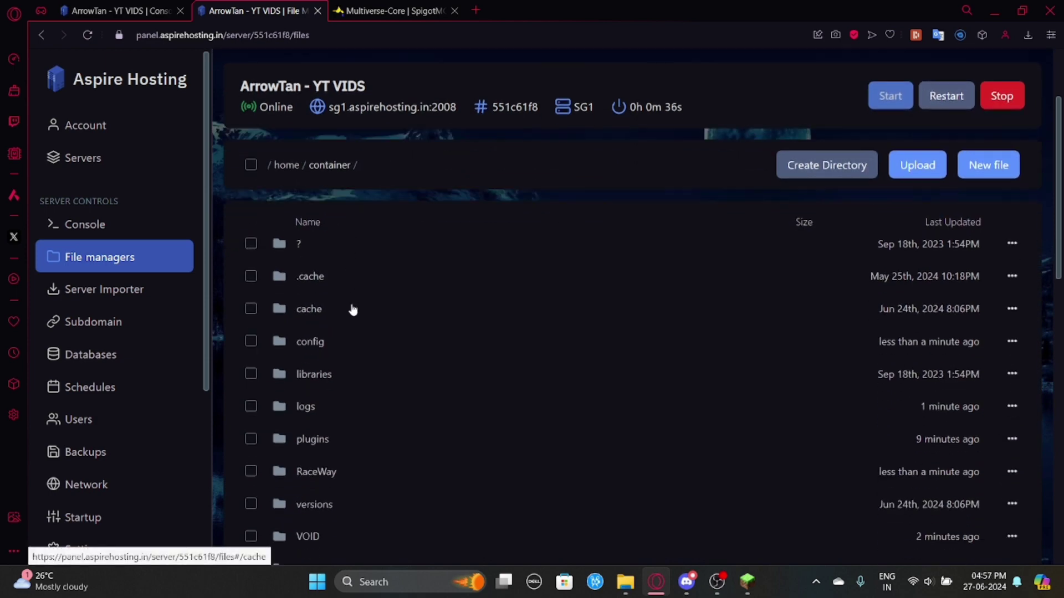
pyautogui.scroll(-4, 366, 485)
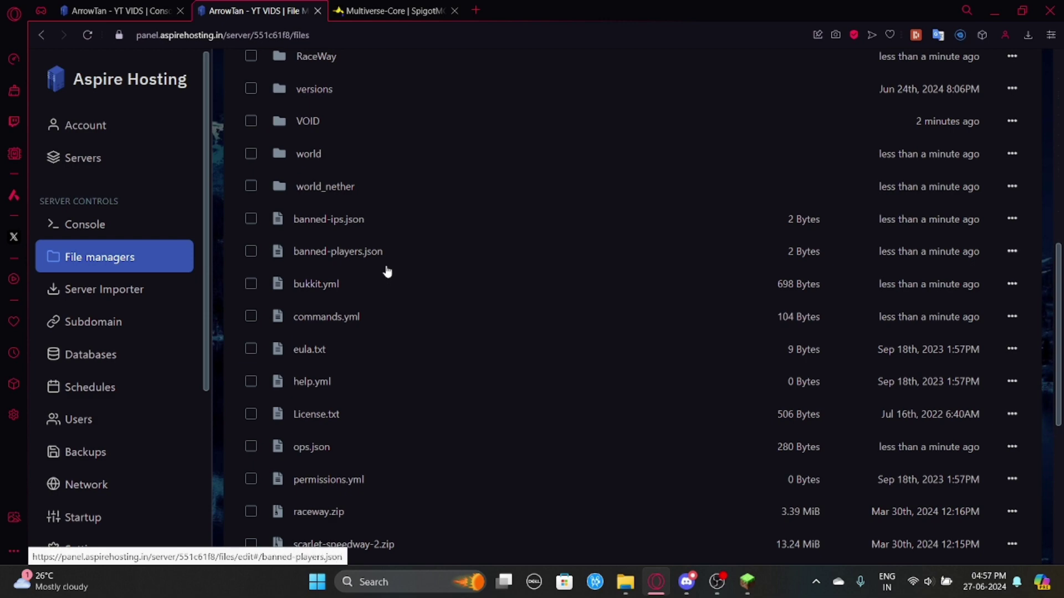
pyautogui.scroll(3, 366, 280)
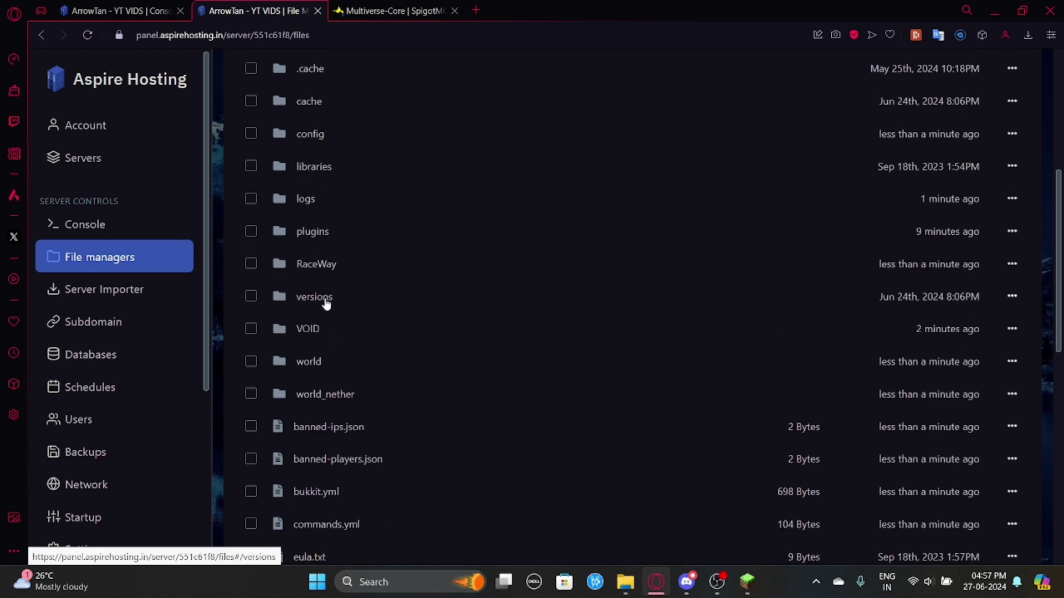
pyautogui.scroll(2, 327, 306)
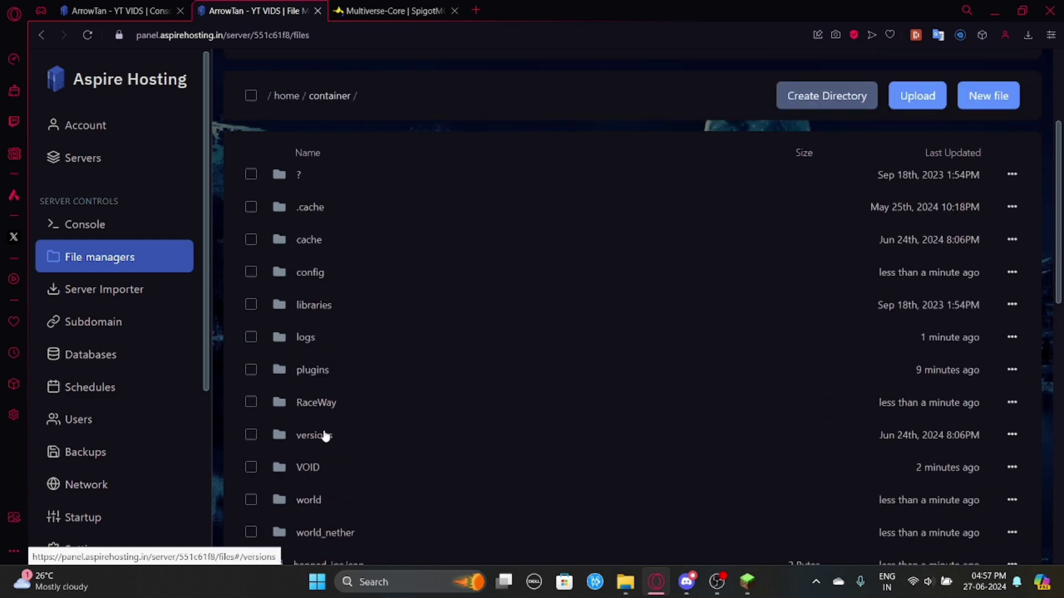
pyautogui.click(321, 380)
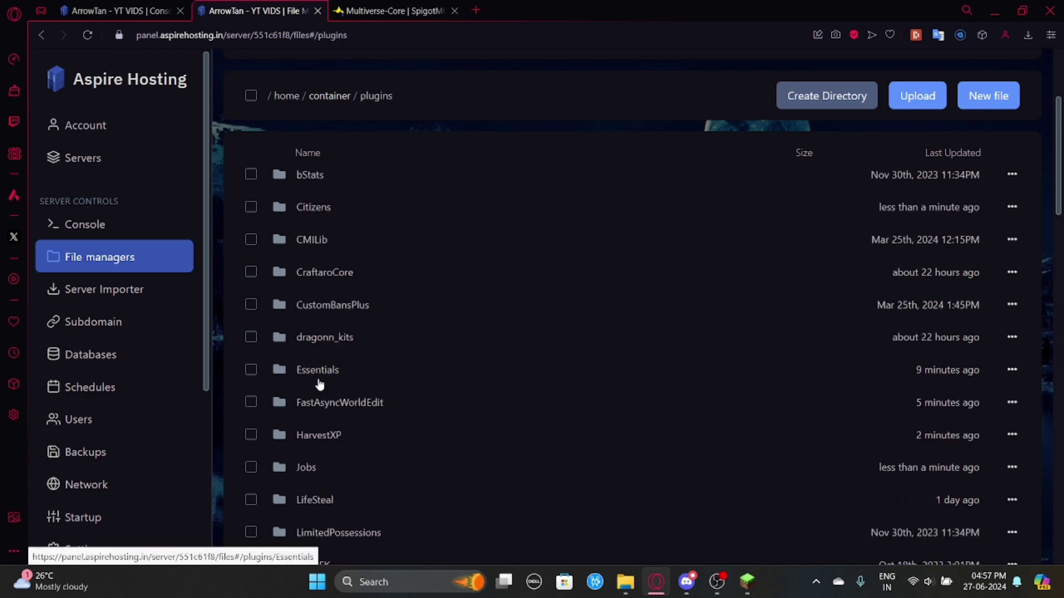
pyautogui.hotkey('ctrl', 'f')
pyautogui.write('mult')
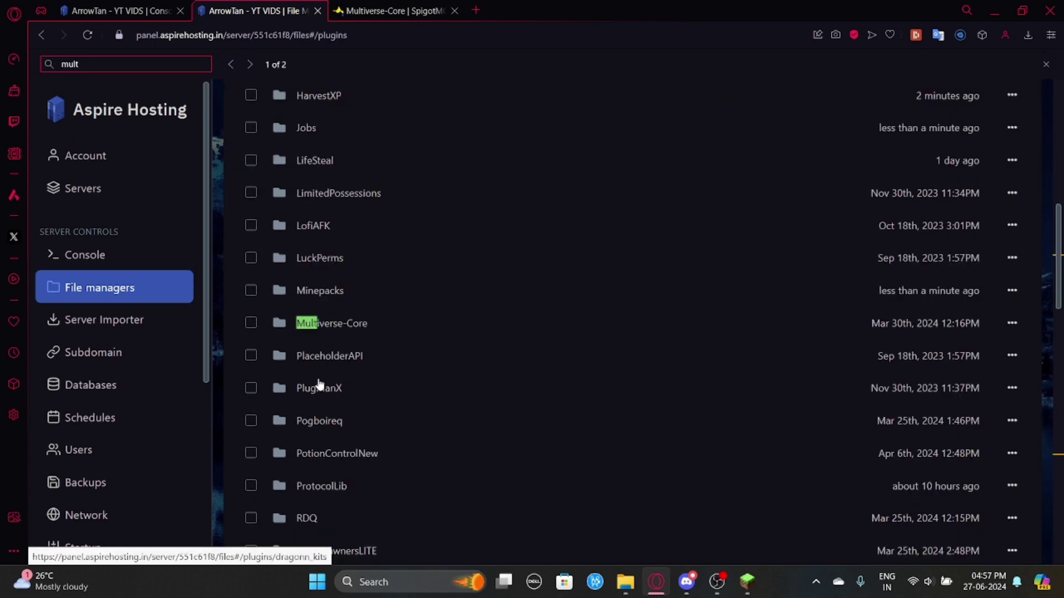
pyautogui.click(332, 324)
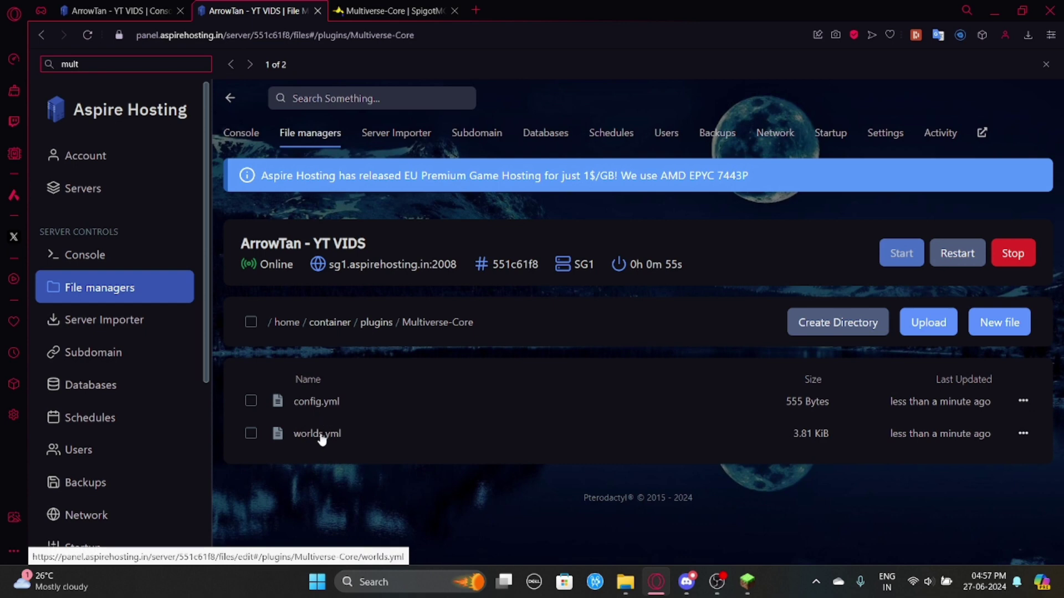
pyautogui.click(316, 400)
# - Replace the firstspawnworld value in Multiverse-Core's config.yml with Spawn and go back to the plugins folder
pyautogui.scroll(-4, 350, 348)
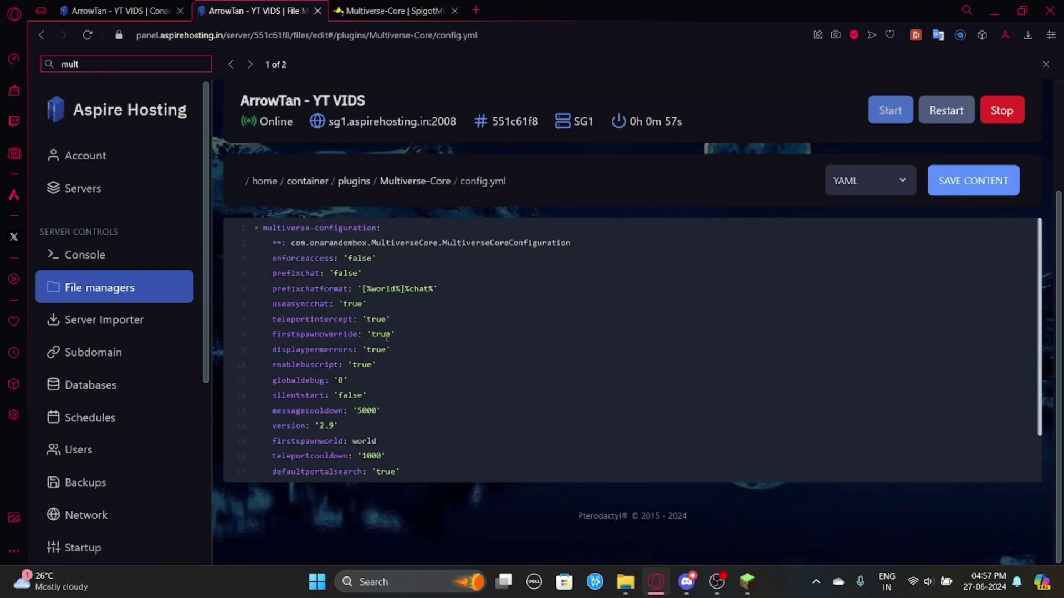
pyautogui.scroll(-1, 387, 332)
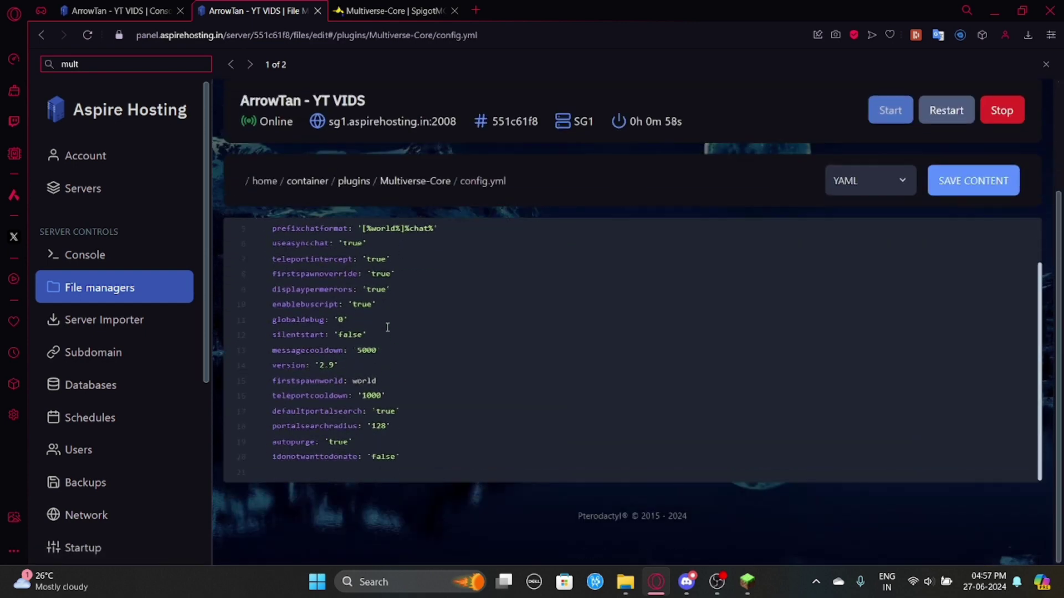
pyautogui.doubleClick(359, 381)
pyautogui.write('Spawn')
pyautogui.click(357, 181)
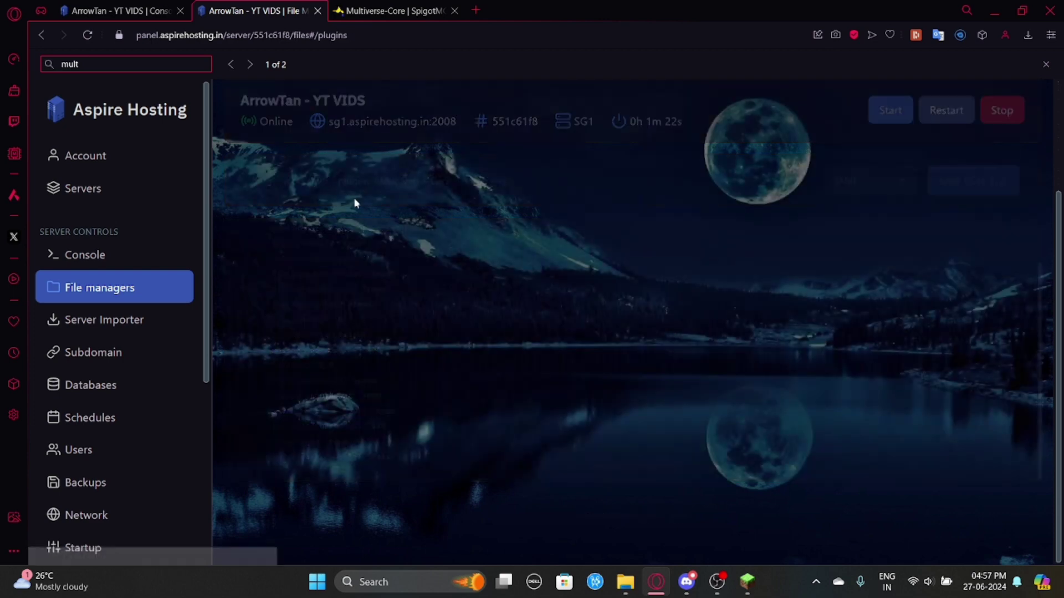
# - Look over the plugins folder and the world folders in the container folder, and return to the server console
pyautogui.scroll(-8, 391, 454)
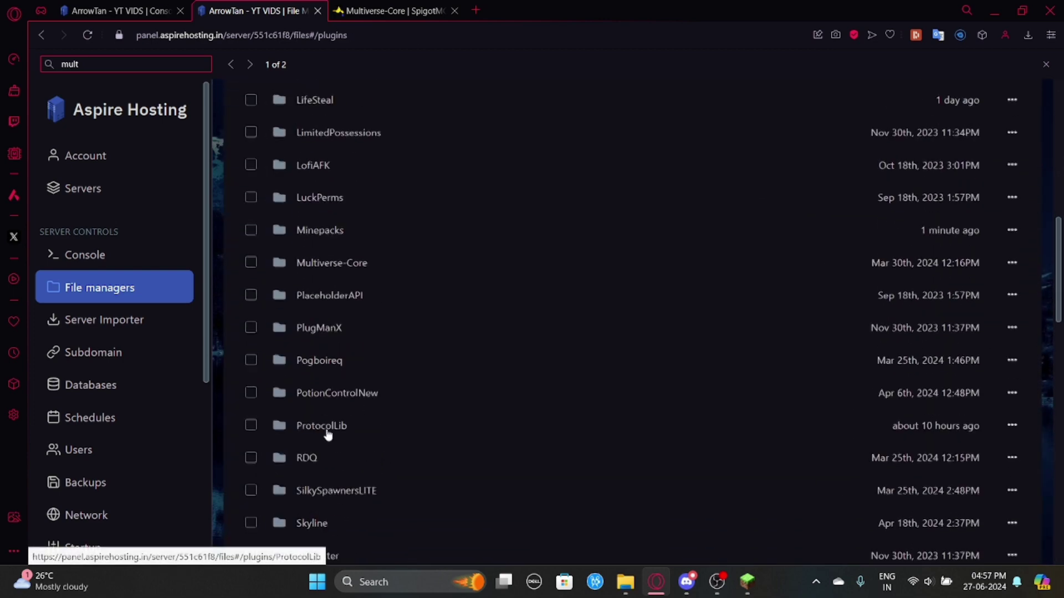
pyautogui.scroll(10, 325, 435)
pyautogui.click(329, 289)
pyautogui.scroll(-7, 375, 404)
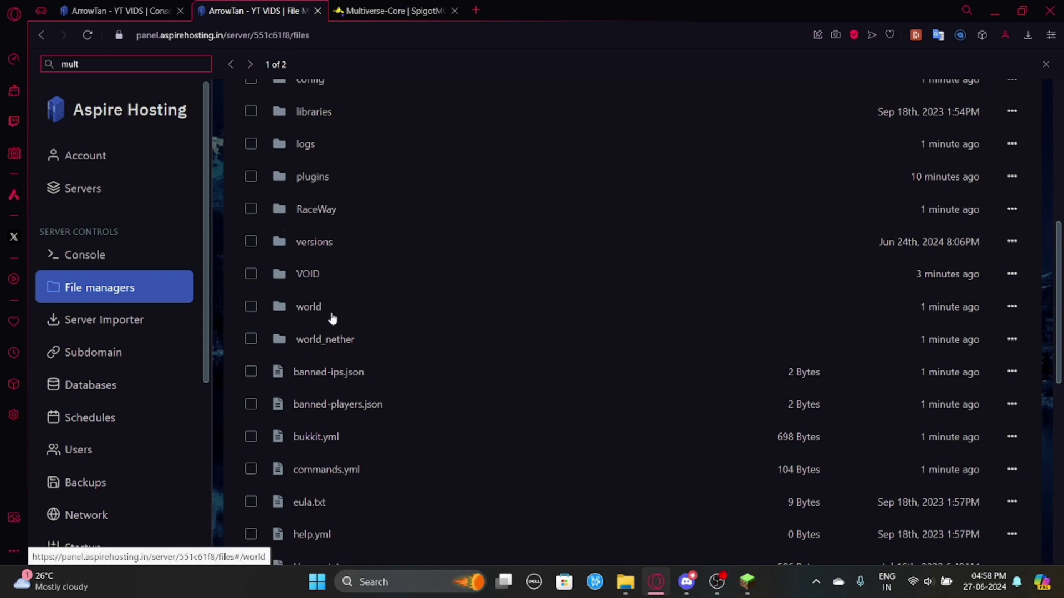
pyautogui.hotkey('ctrl', 'shift', 'Tab')
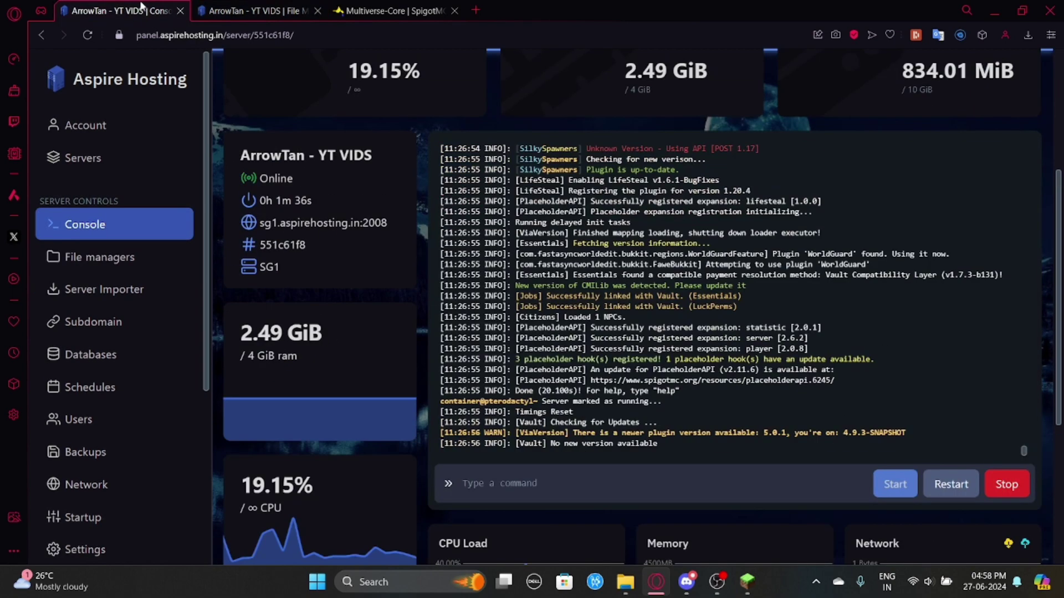
# - Switch to the Minecraft client, try teleporting to the VOID world and list the Multiverse worlds
pyautogui.click(748, 582)
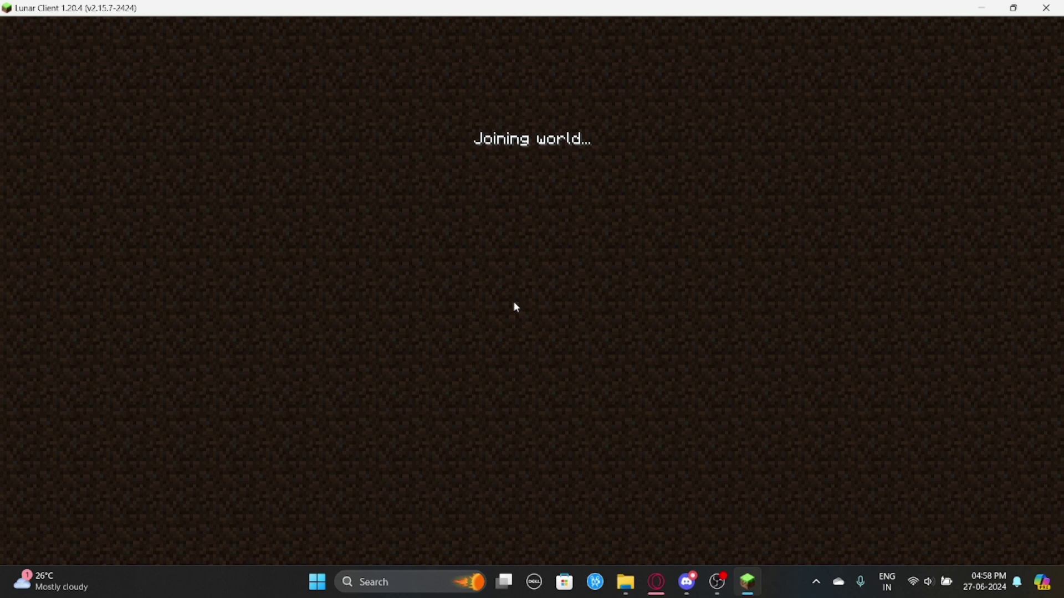
pyautogui.press('/')
pyautogui.write('mv')
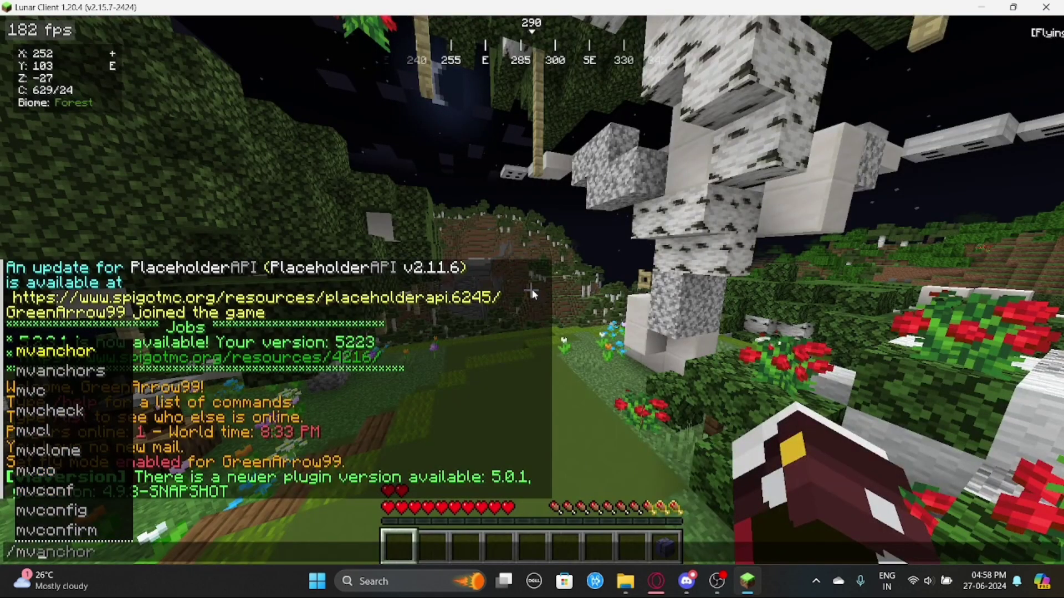
pyautogui.write(' tp')
pyautogui.press('Return')
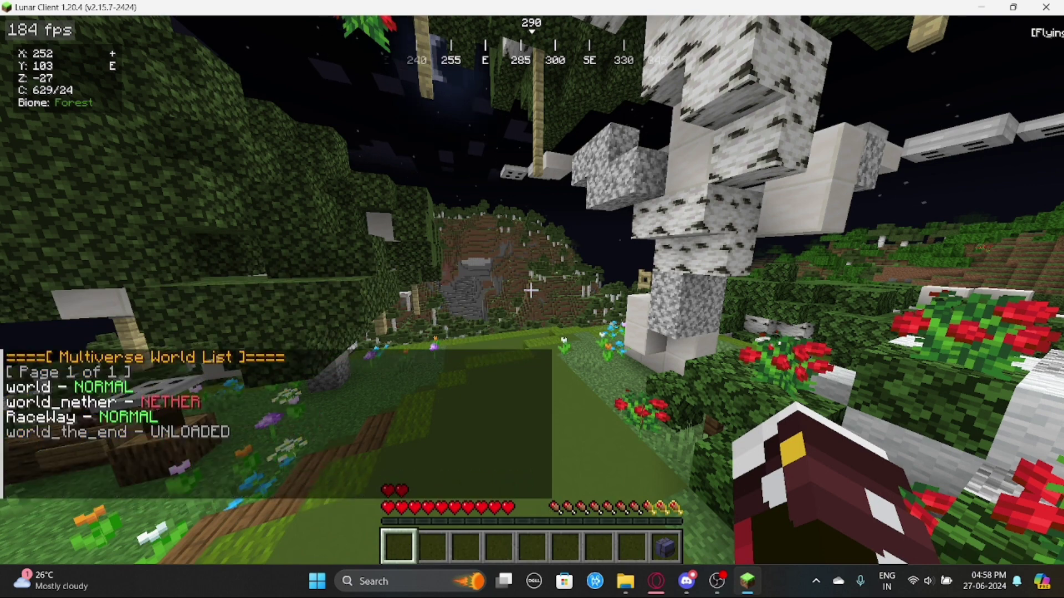
# - Run /mvtp RaceWay in the game chat to teleport to the RaceWay world
pyautogui.press('/')
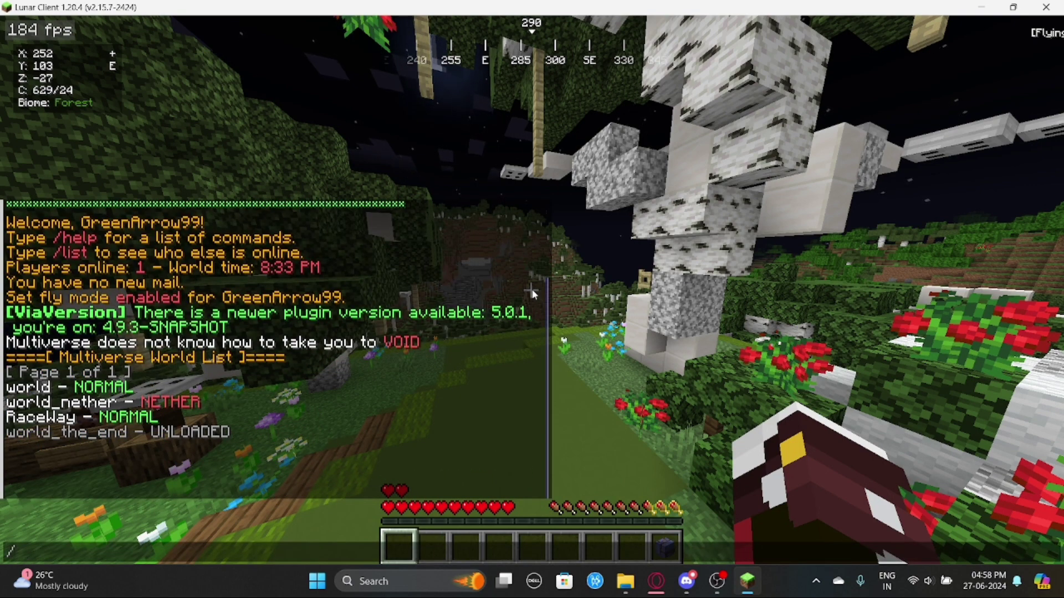
pyautogui.press('BackSpace')
pyautogui.write('/mvtp ')
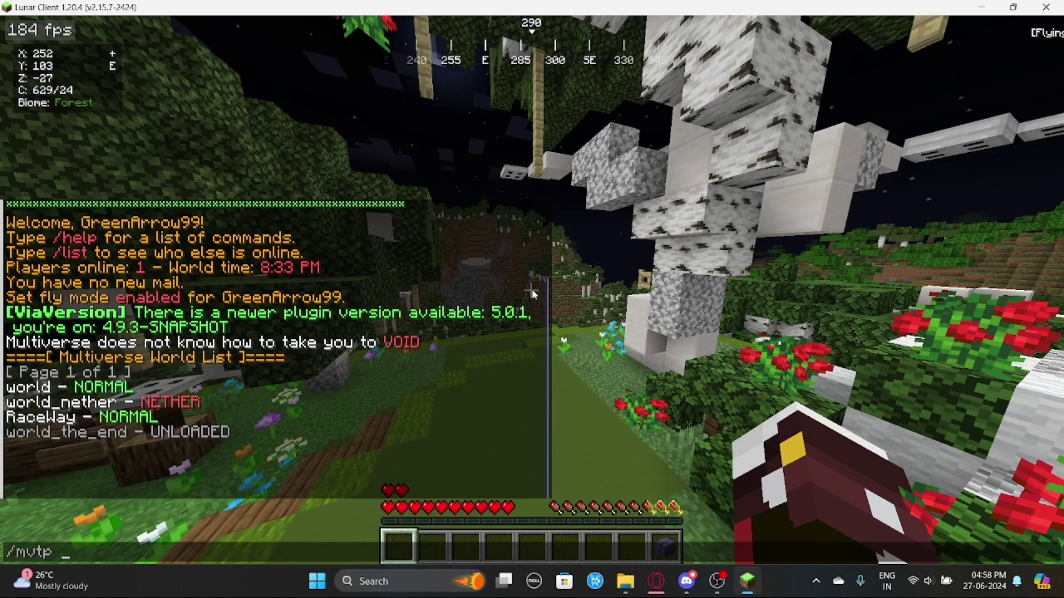
pyautogui.write('RaceW')
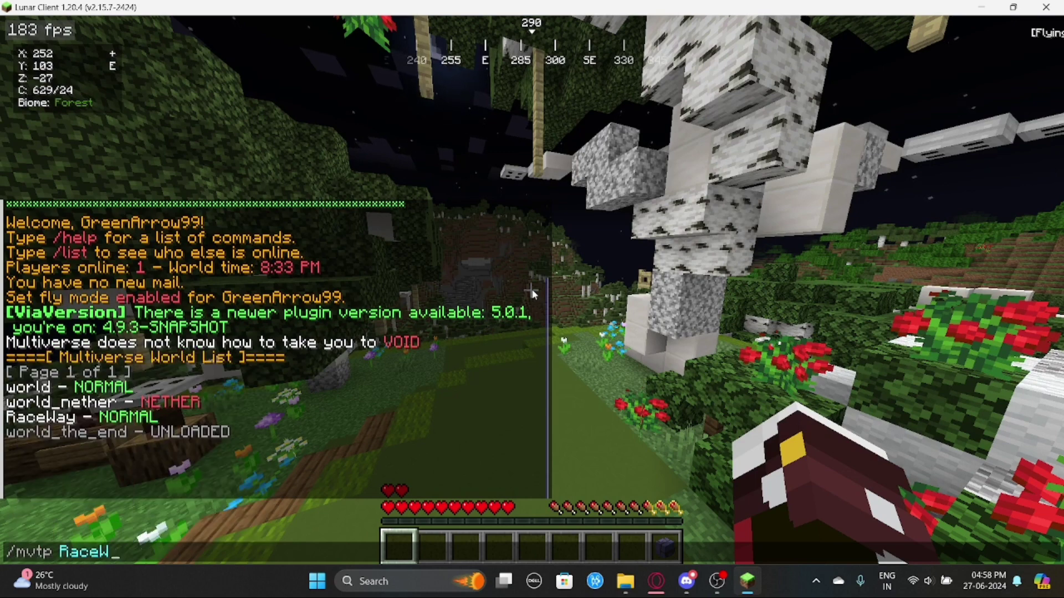
pyautogui.write('ay')
pyautogui.press('Return')
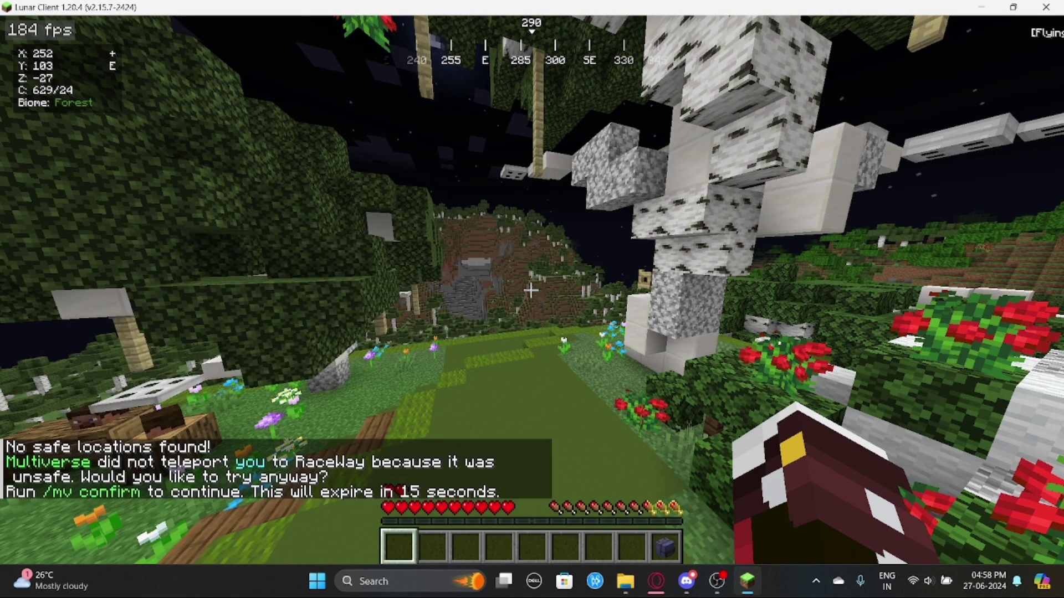
# - Run /mv confirm in the game chat to approve the unsafe teleport to RaceWay
pyautogui.press('/')
pyautogui.write('mv confi')
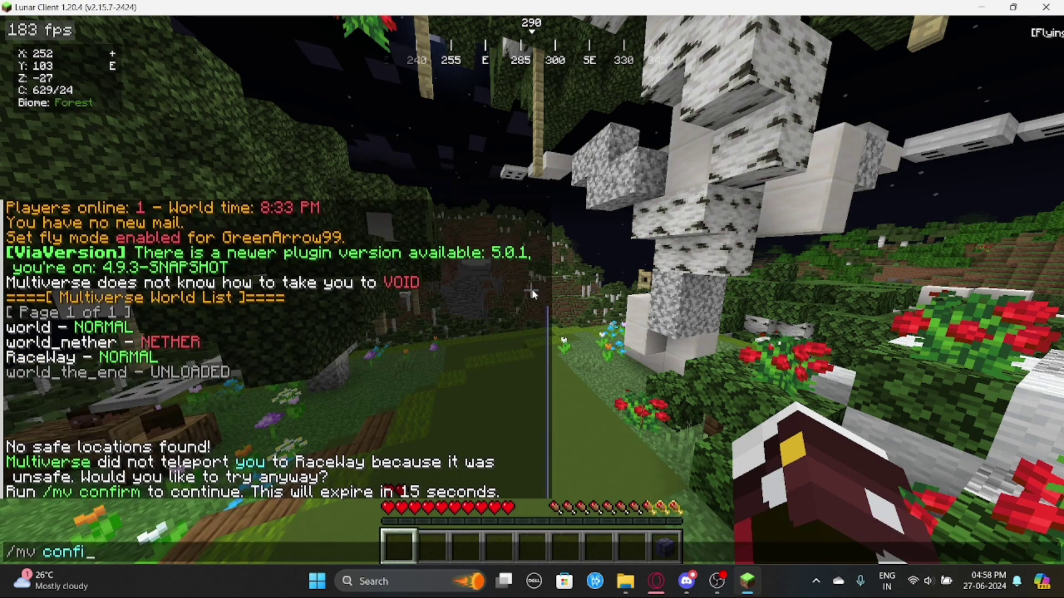
pyautogui.write('rm')
pyautogui.press('Return')
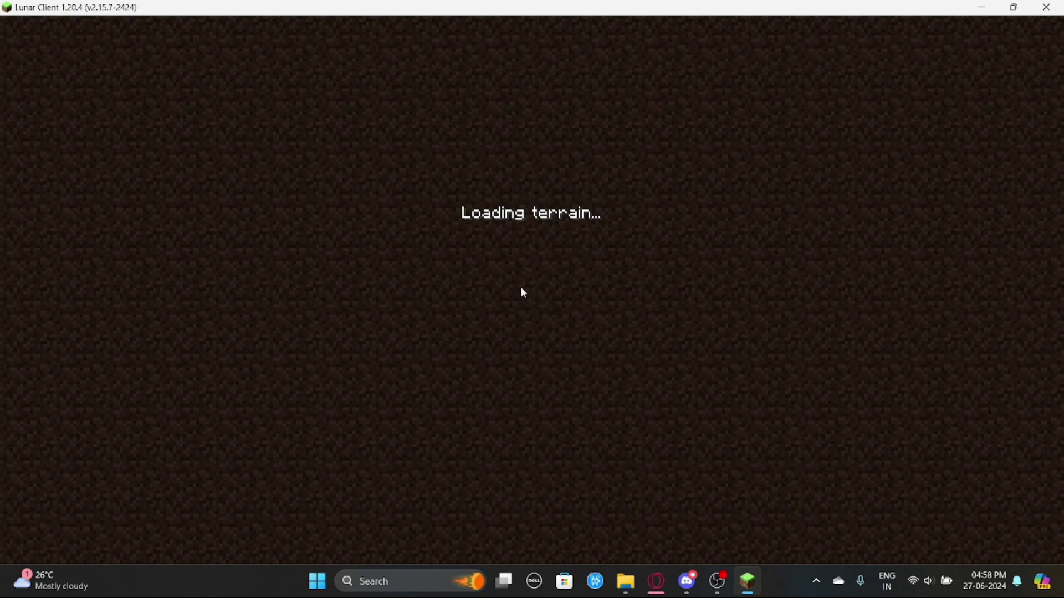
# - Explore the terrain on foot up to the birch forest shoreline and view the character in third person
pyautogui.press('w')
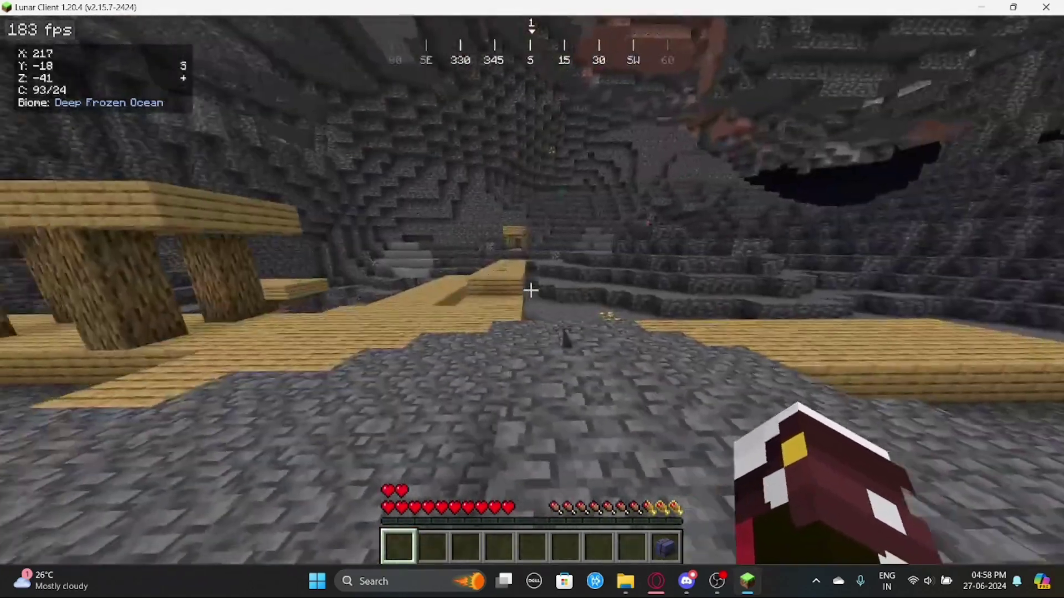
pyautogui.press('ctrl')
pyautogui.press('w')
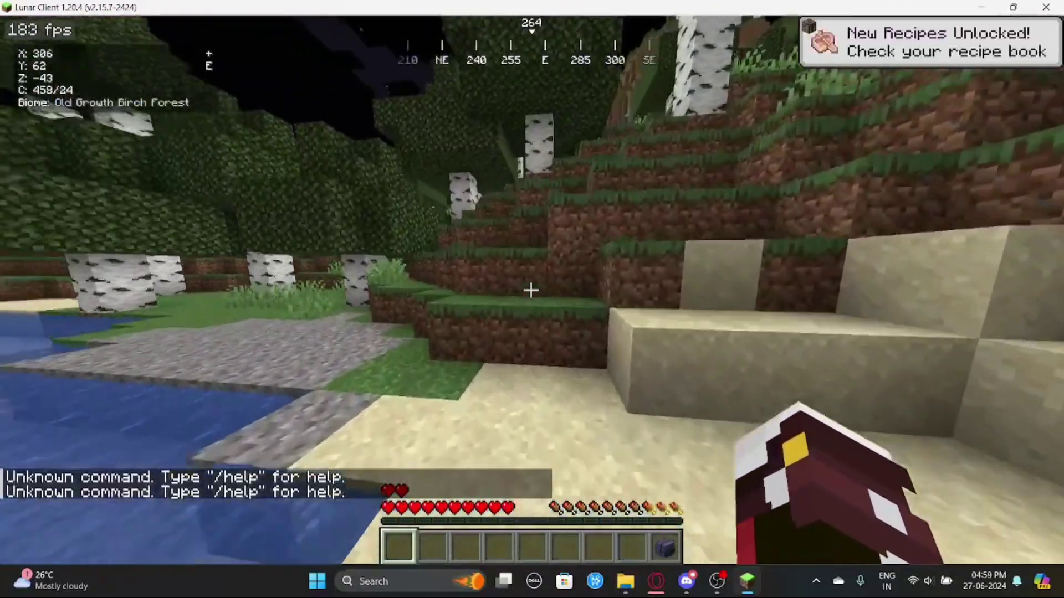
pyautogui.press('w')
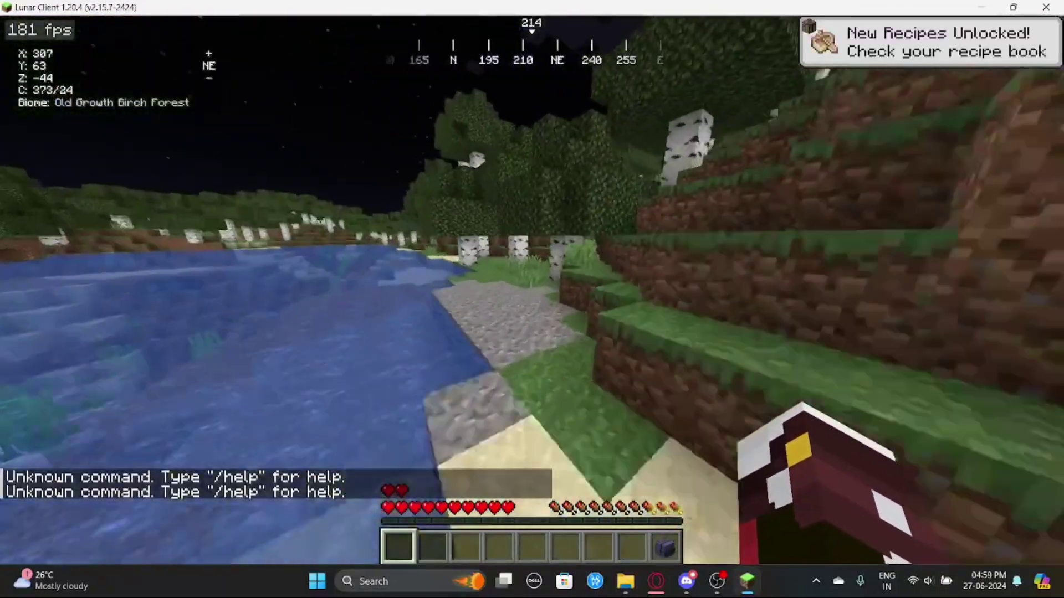
pyautogui.press('ctrl')
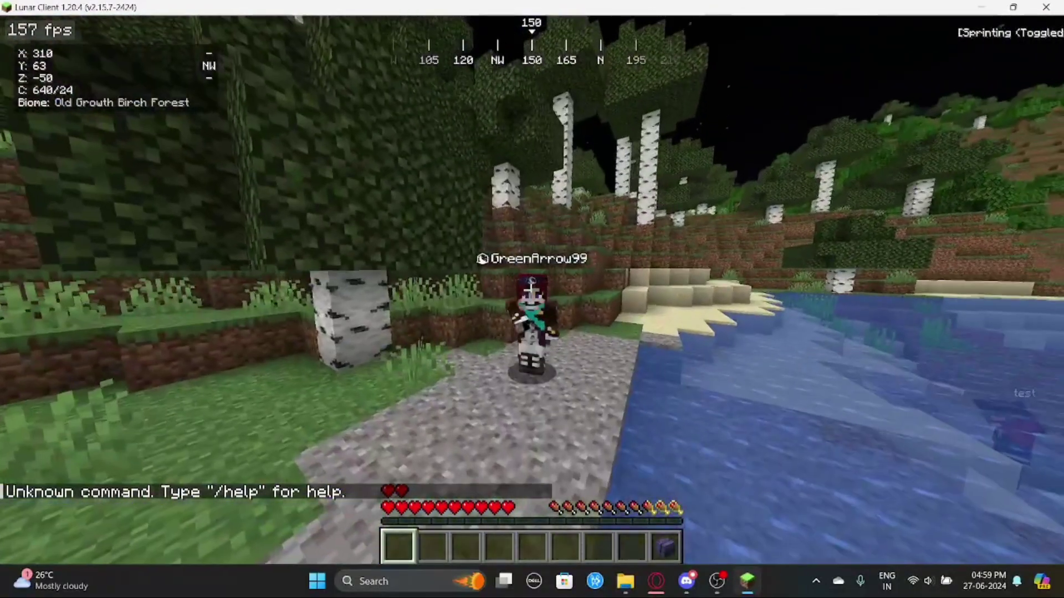